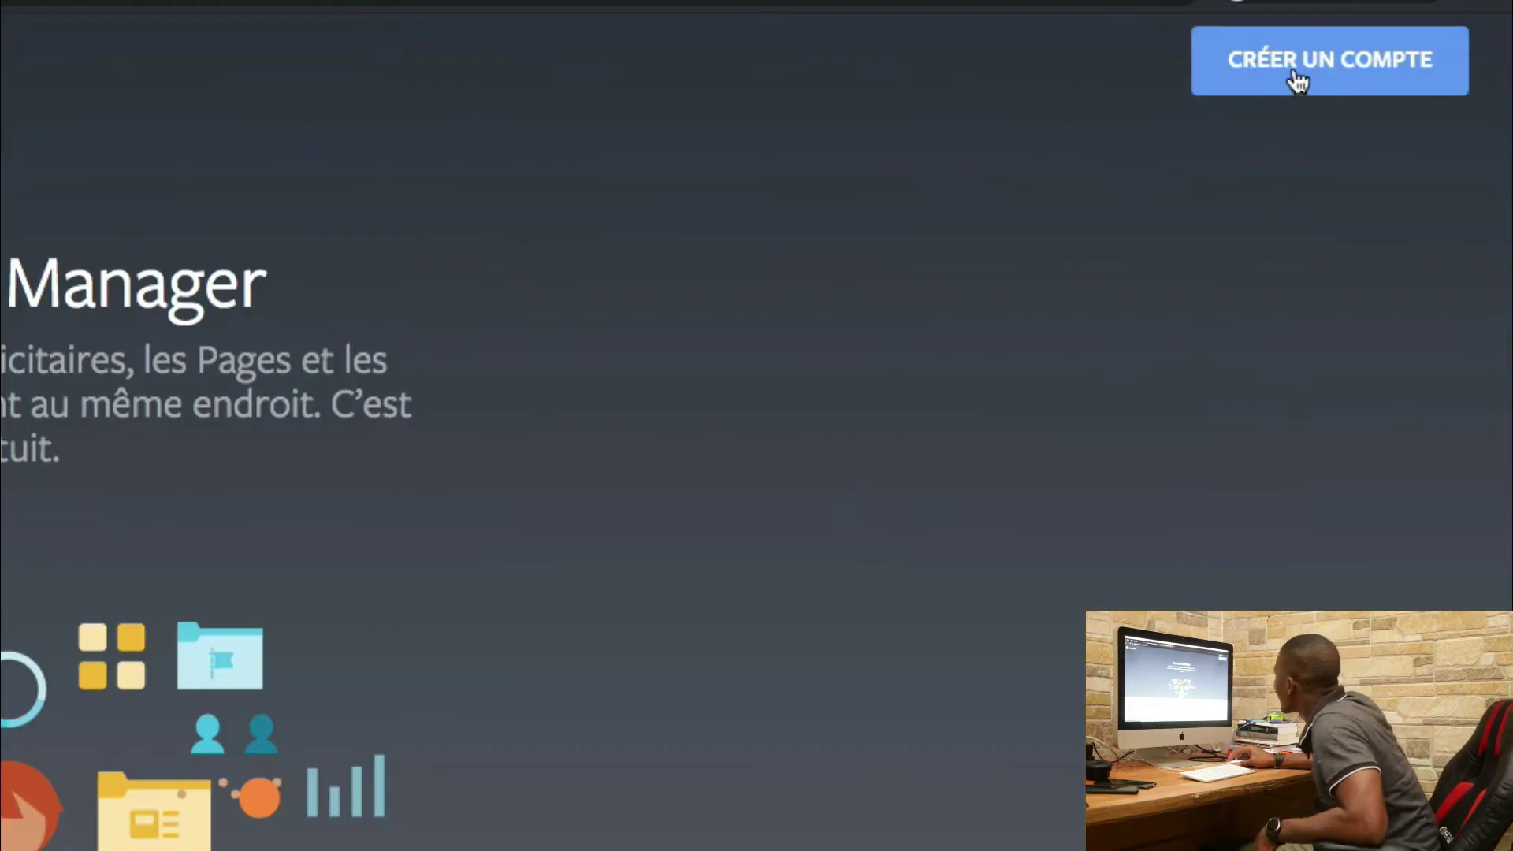
# Start creating a Business Manager account and enter the name of the business.
pyautogui.click(1298, 75)
pyautogui.click(155, 545)
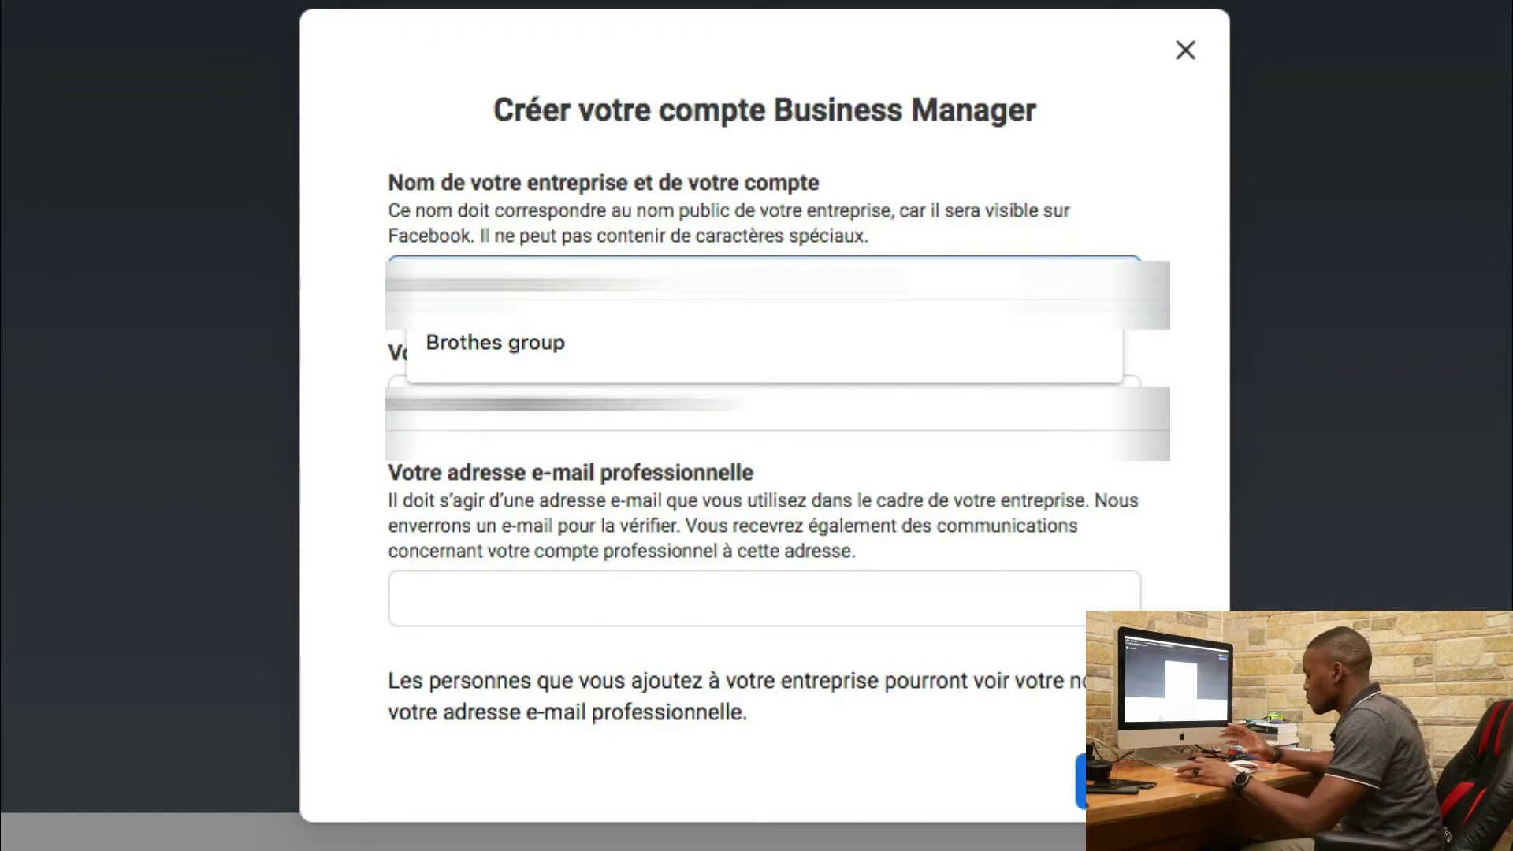
pyautogui.press('Escape')
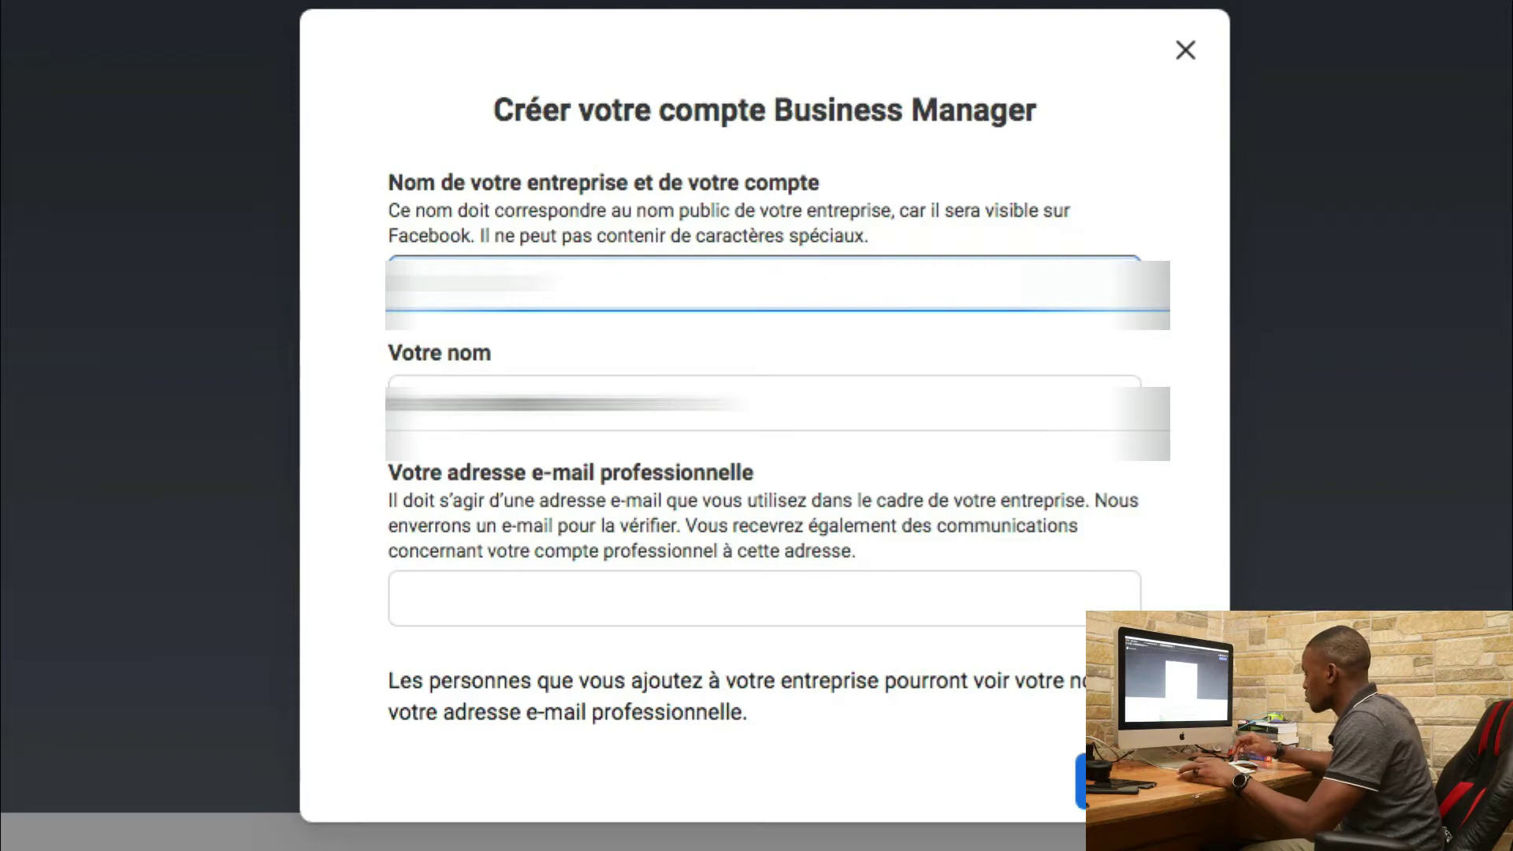
pyautogui.press('super+v')
pyautogui.press('super+z')
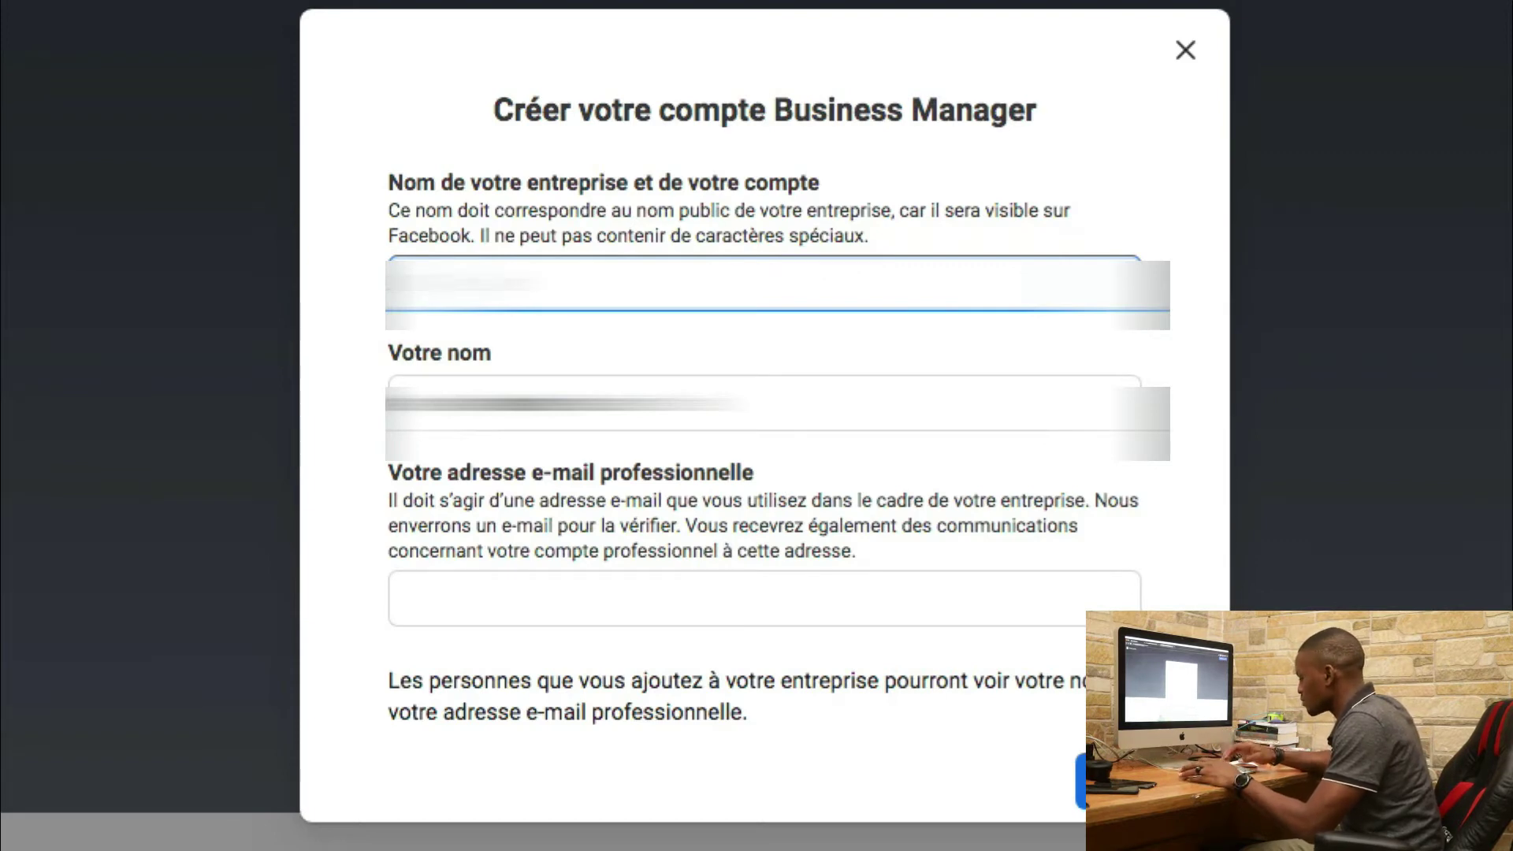
pyautogui.write('er')
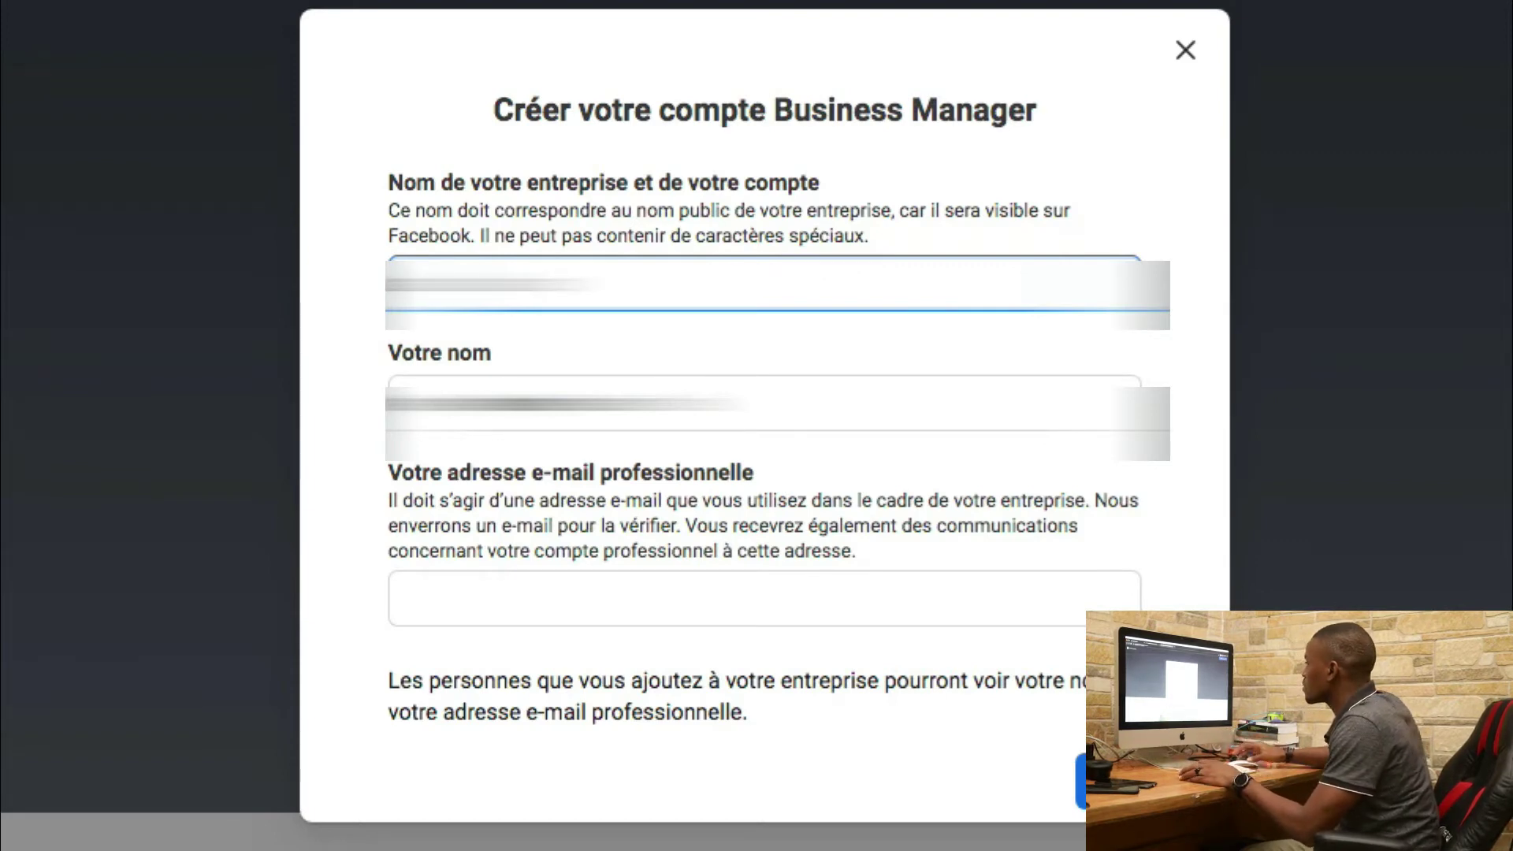
# Fill in the professional e-mail address and submit the Business Manager account form.
pyautogui.click(552, 597)
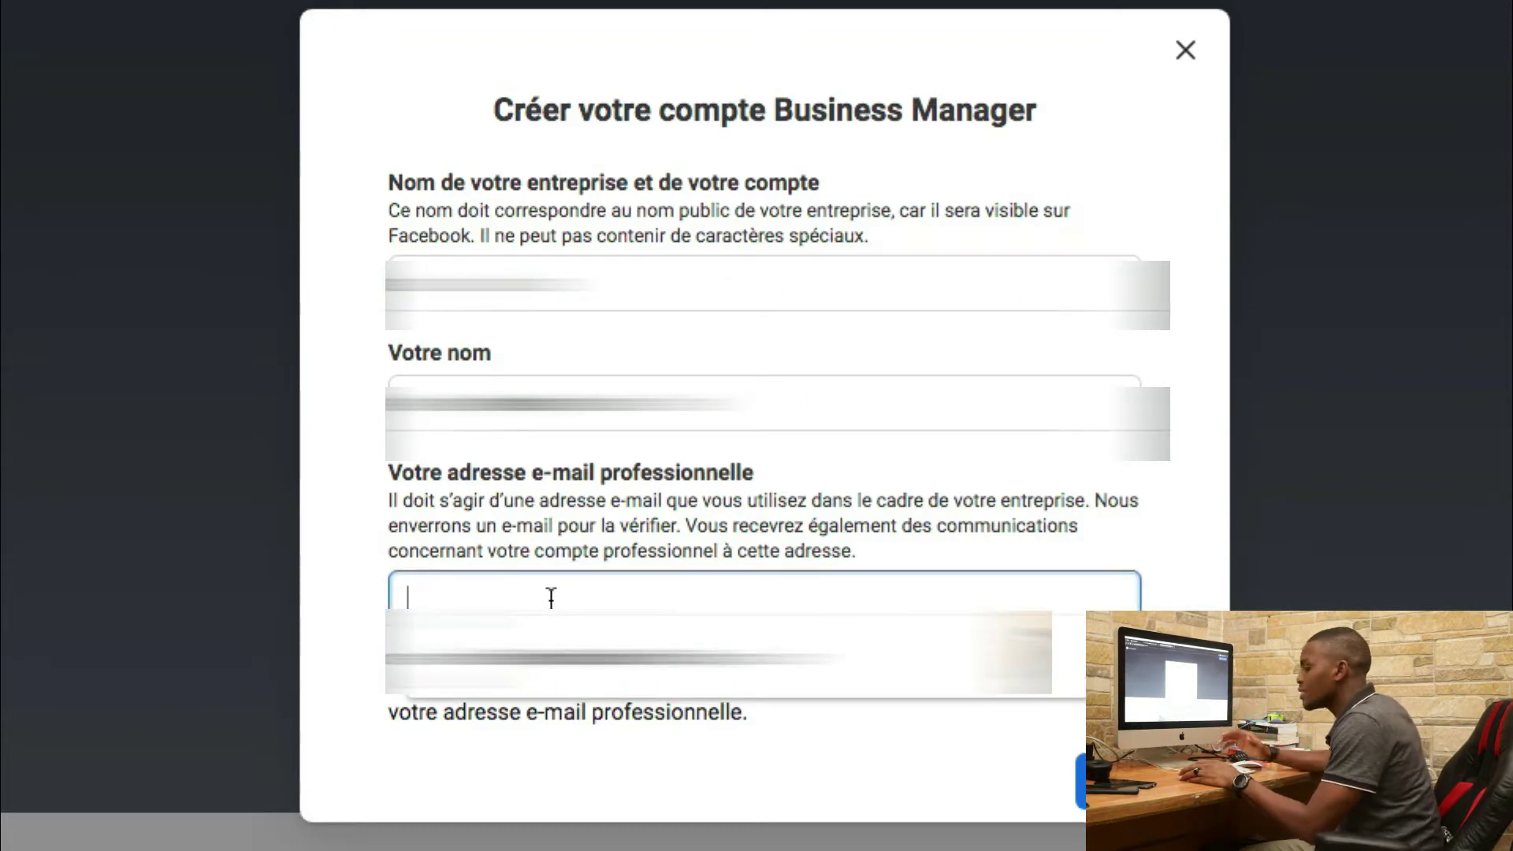
pyautogui.click(552, 654)
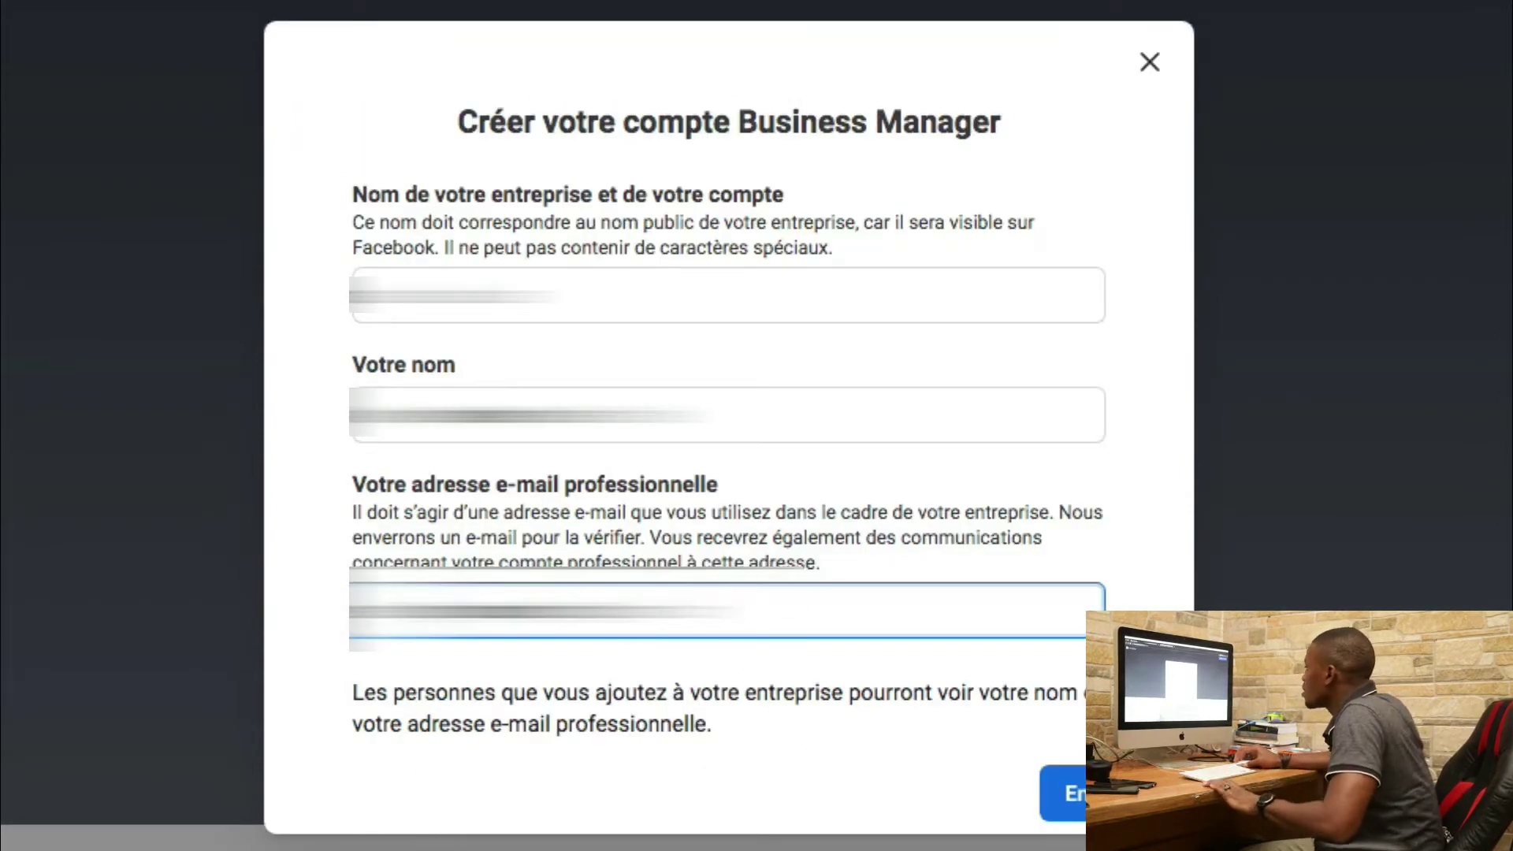
pyautogui.click(1064, 793)
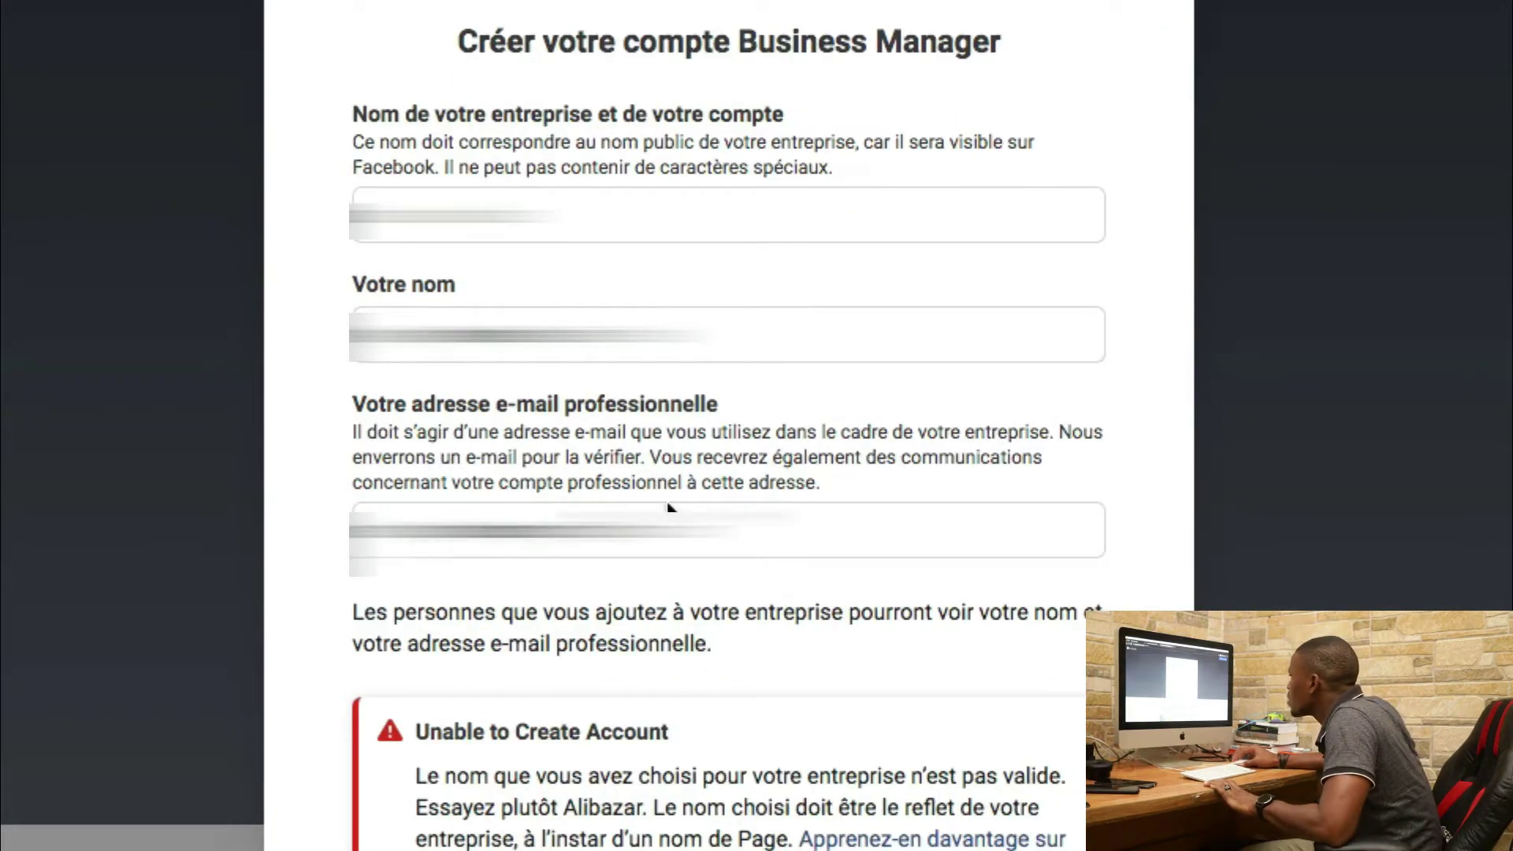
# Correct the business name to Alibazar, resubmit the form and finish creating the Business Manager account.
pyautogui.click(449, 212)
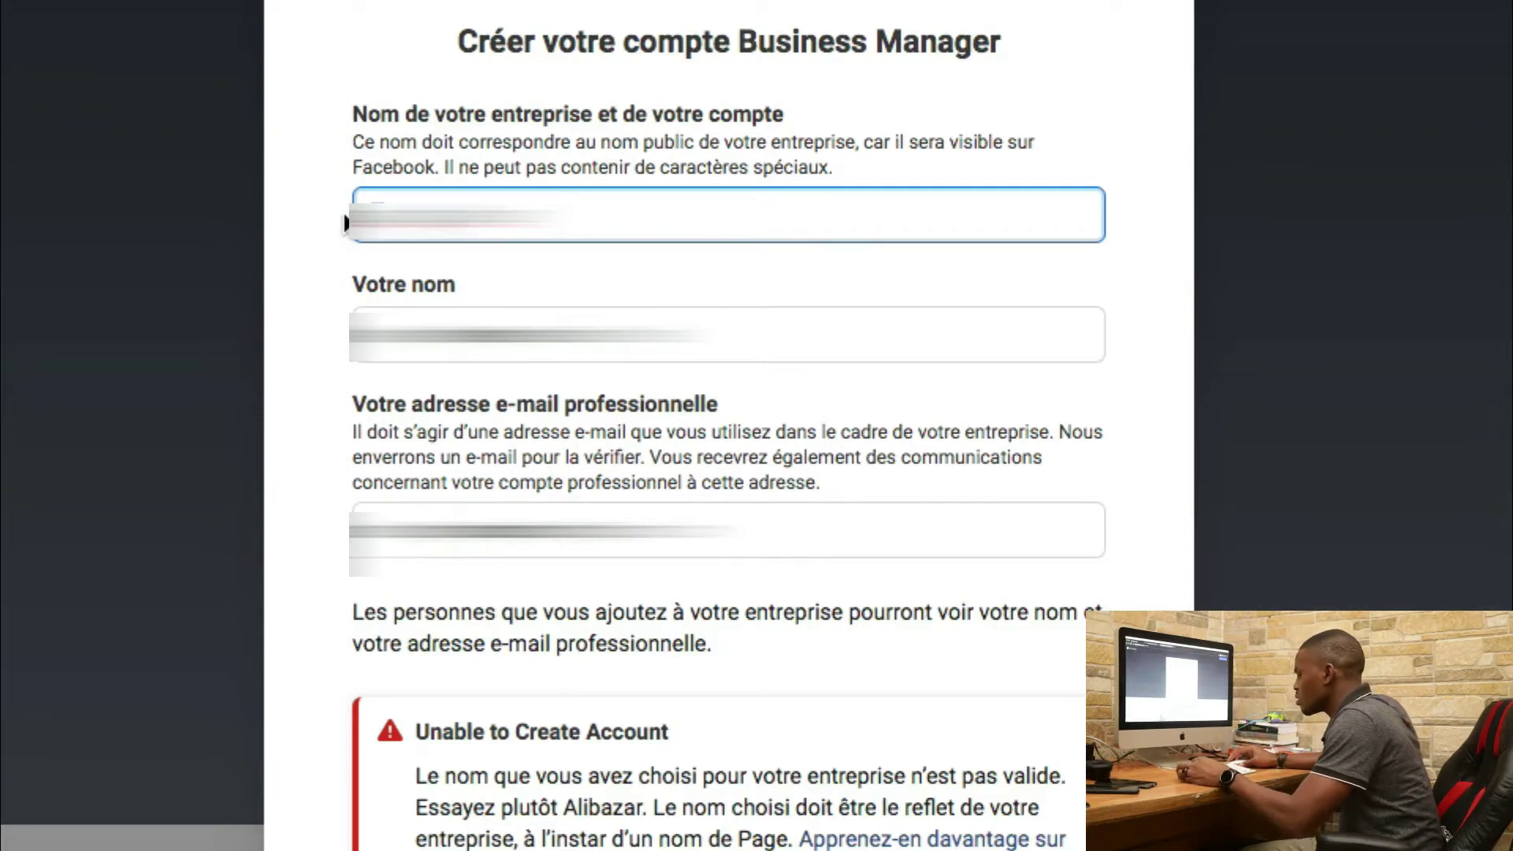
pyautogui.click(601, 274)
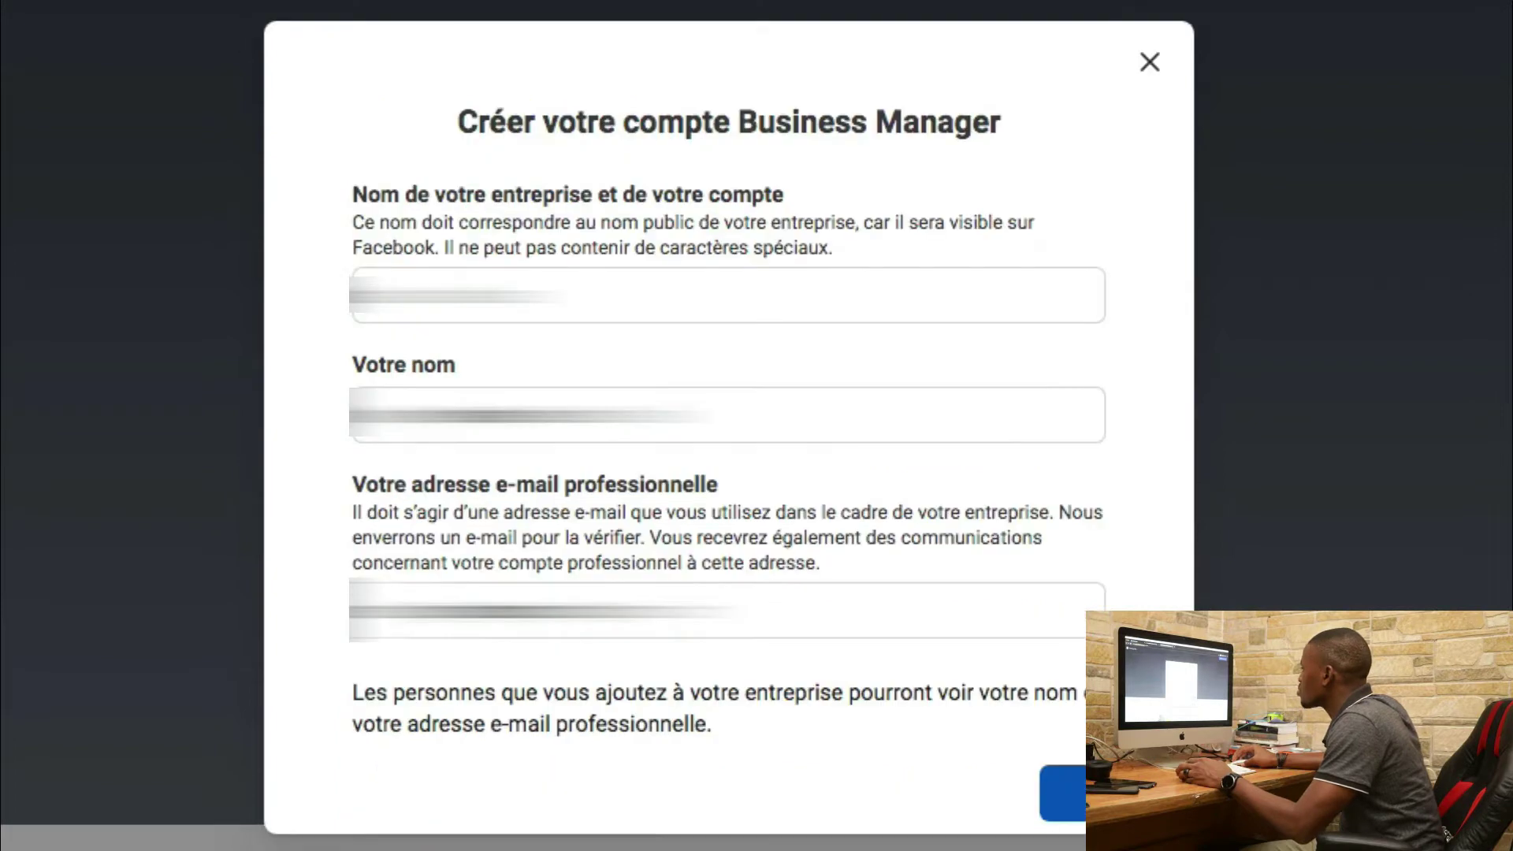
pyautogui.click(1104, 793)
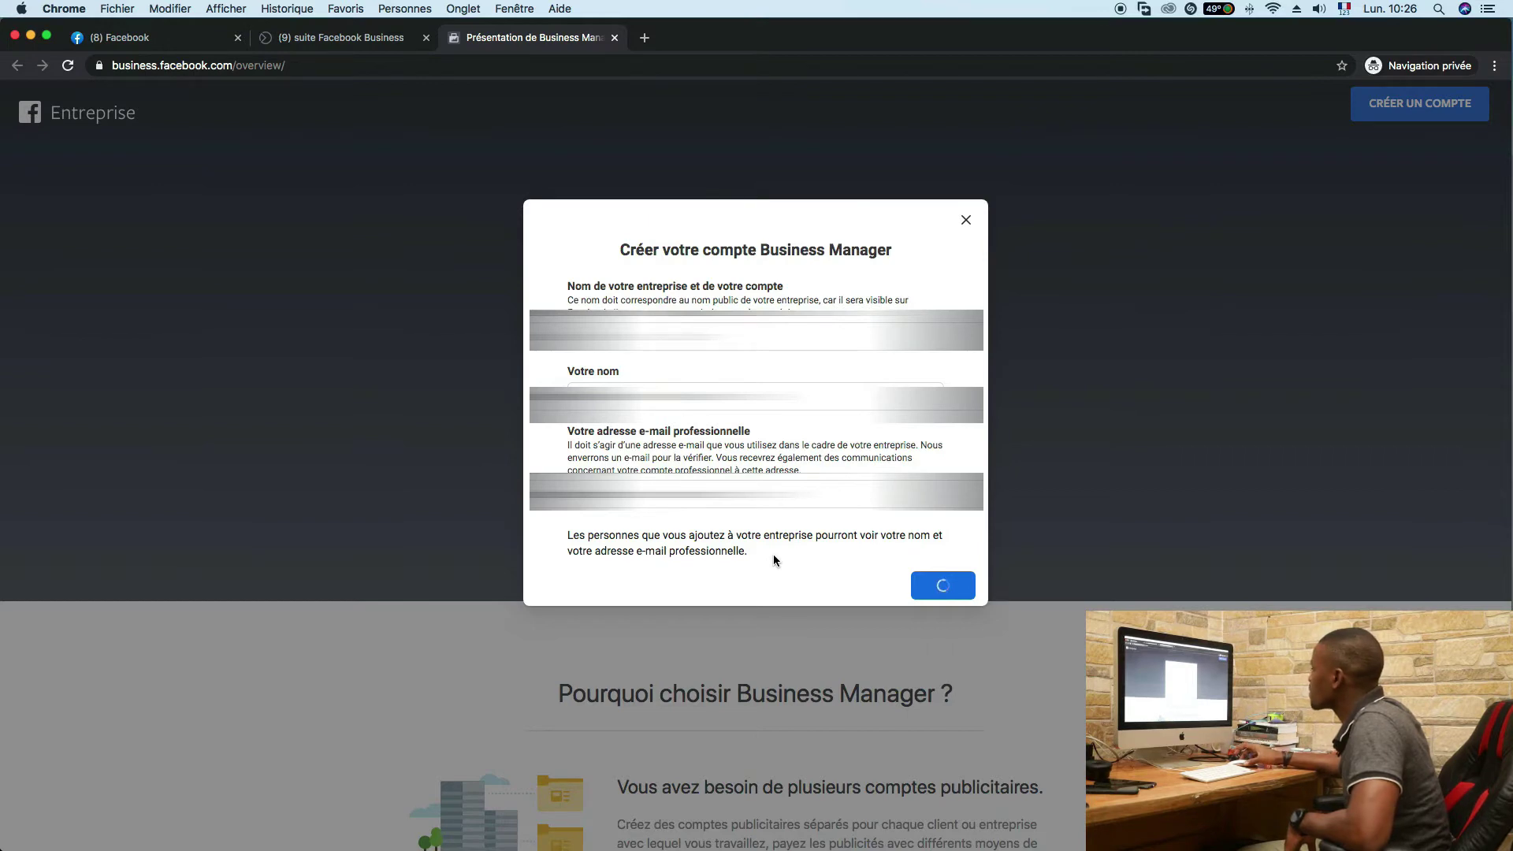
pyautogui.click(921, 446)
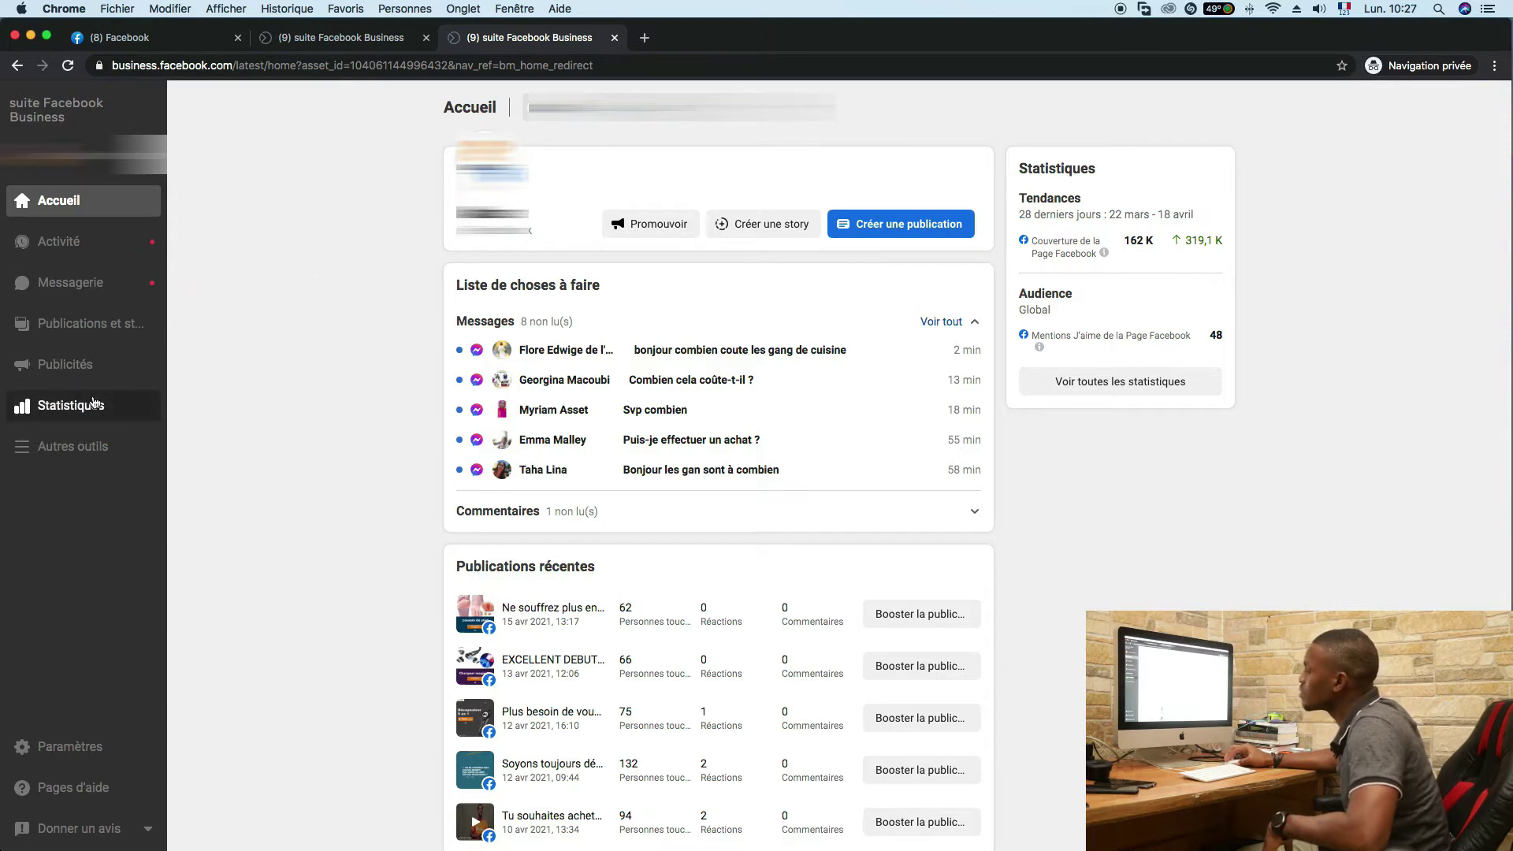
# Open the business settings (Paramètres d'entreprise) and dismiss the introduction to the new way of accessing accounts.
pyautogui.click(65, 449)
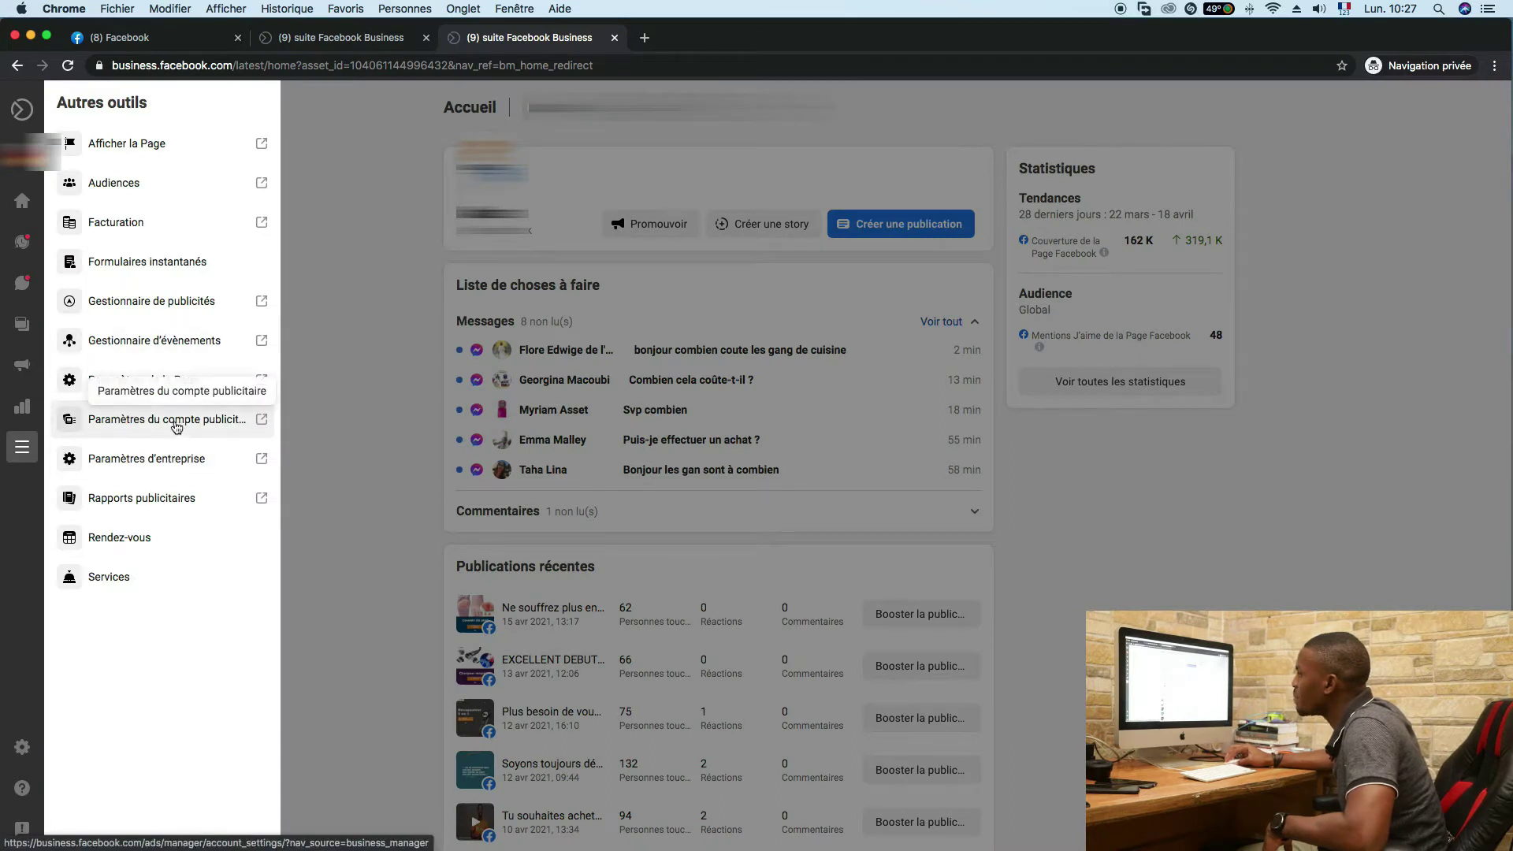
pyautogui.click(156, 461)
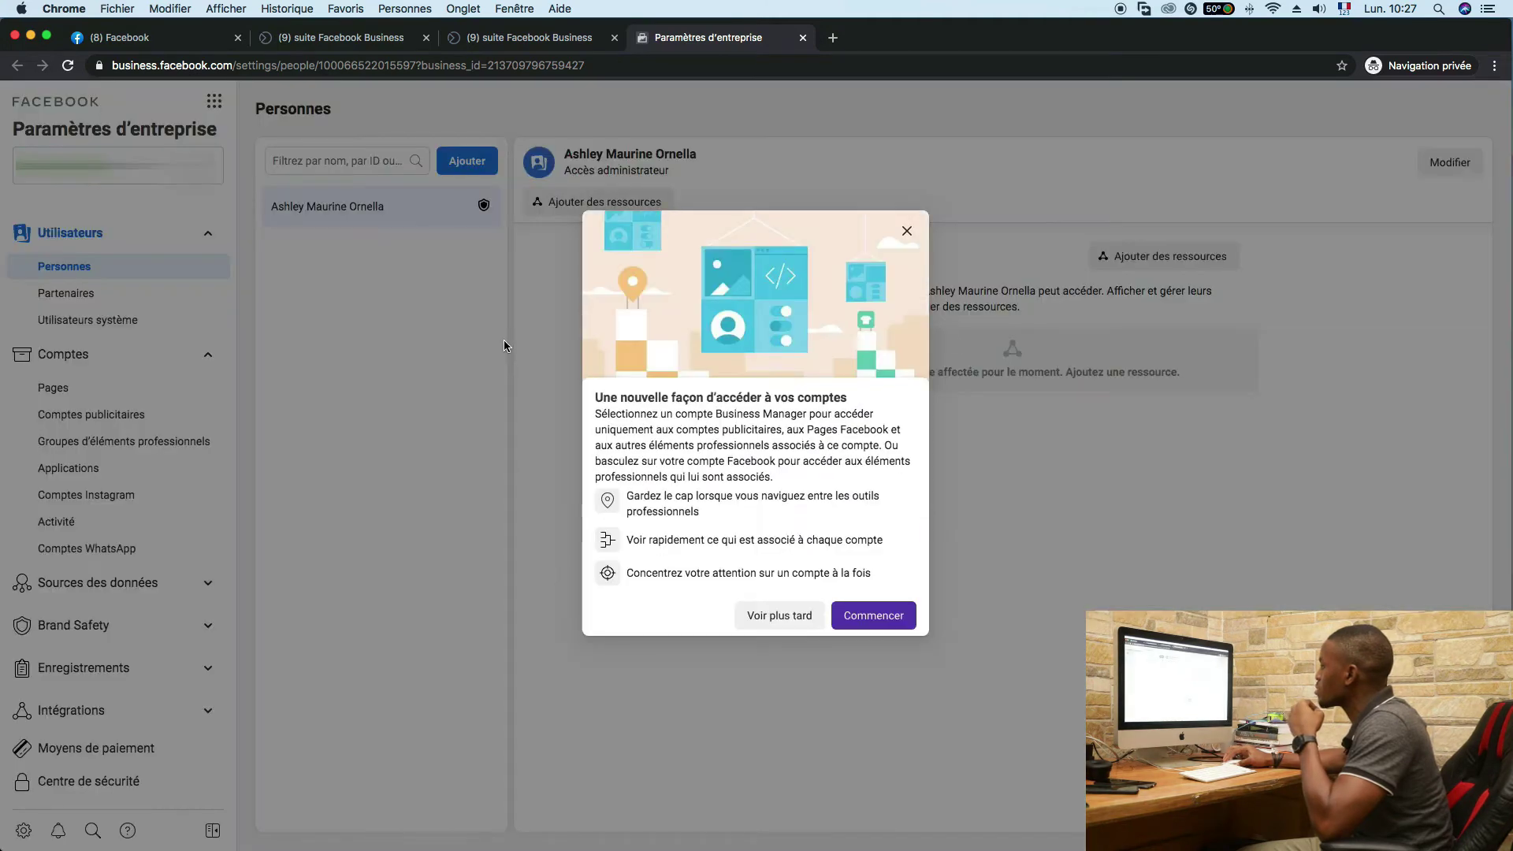
pyautogui.click(907, 231)
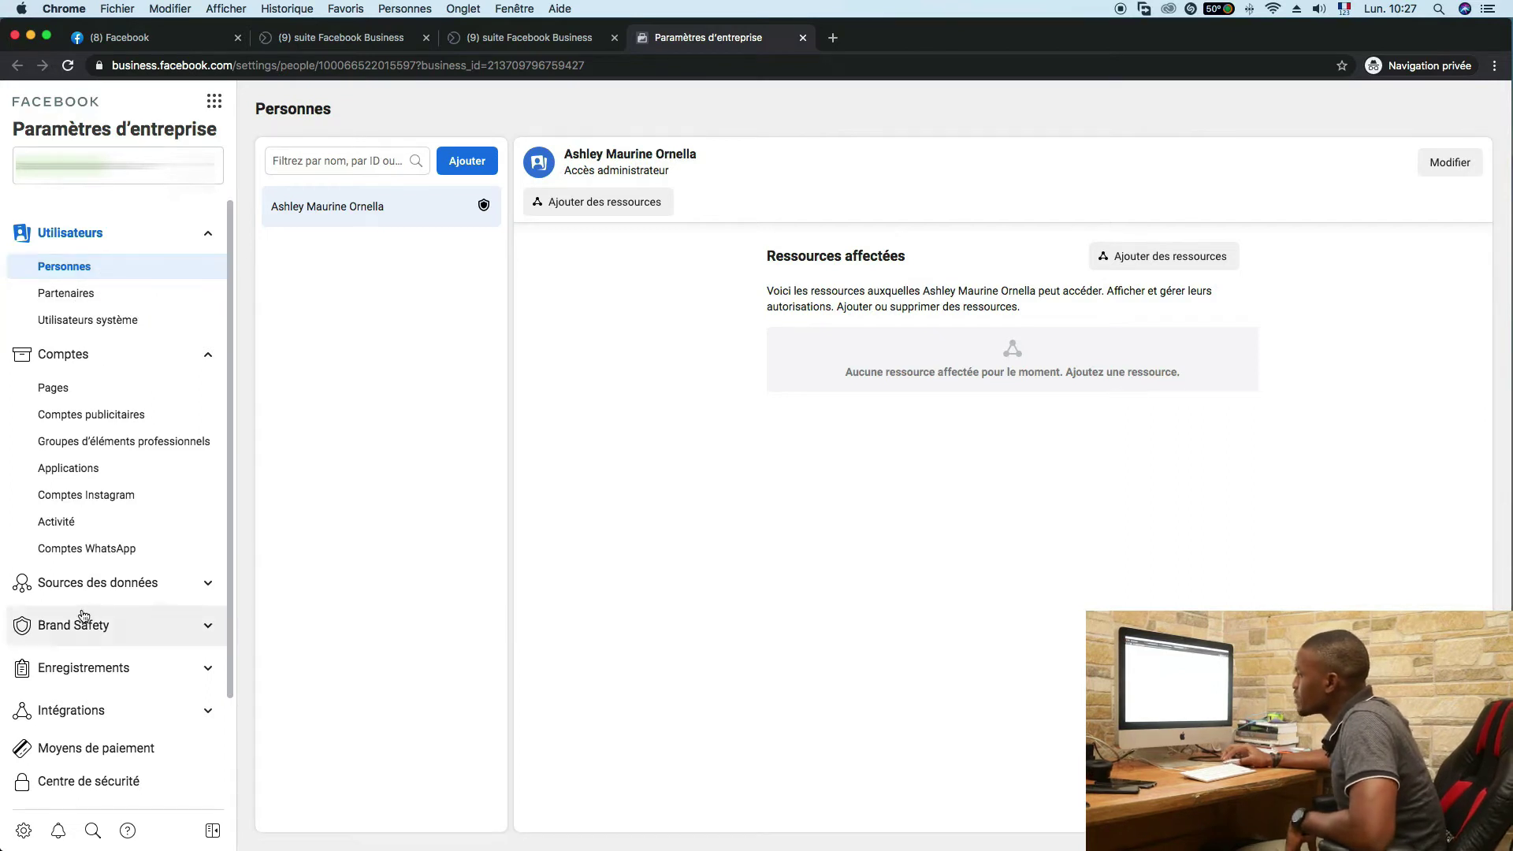
# Look over the business settings categories and the form for inviting people with employee or administrator access.
pyautogui.scroll(-3, 111, 788)
pyautogui.scroll(3, 189, 481)
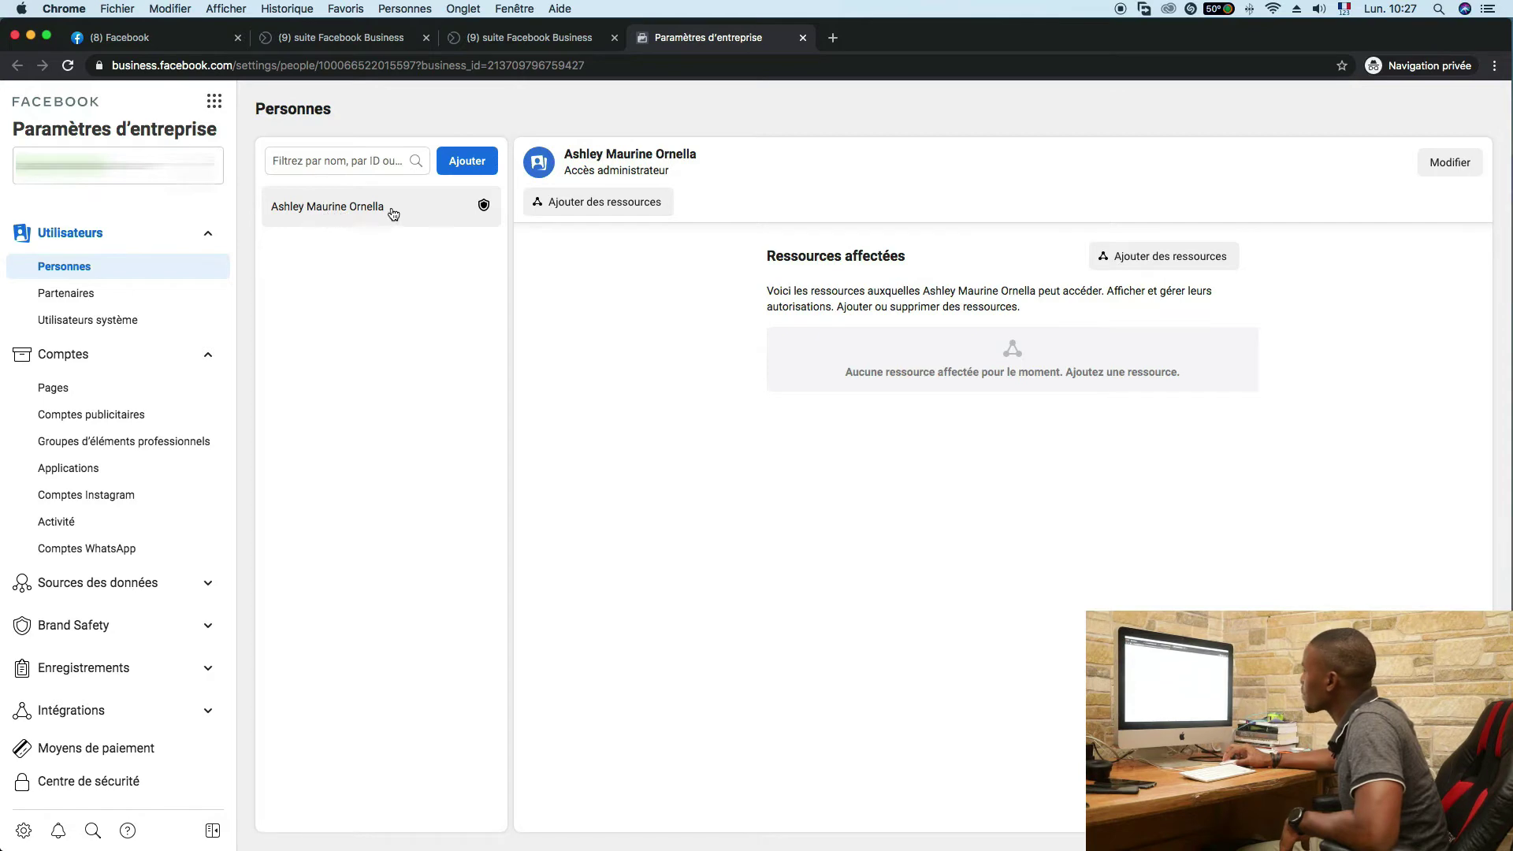
pyautogui.click(468, 162)
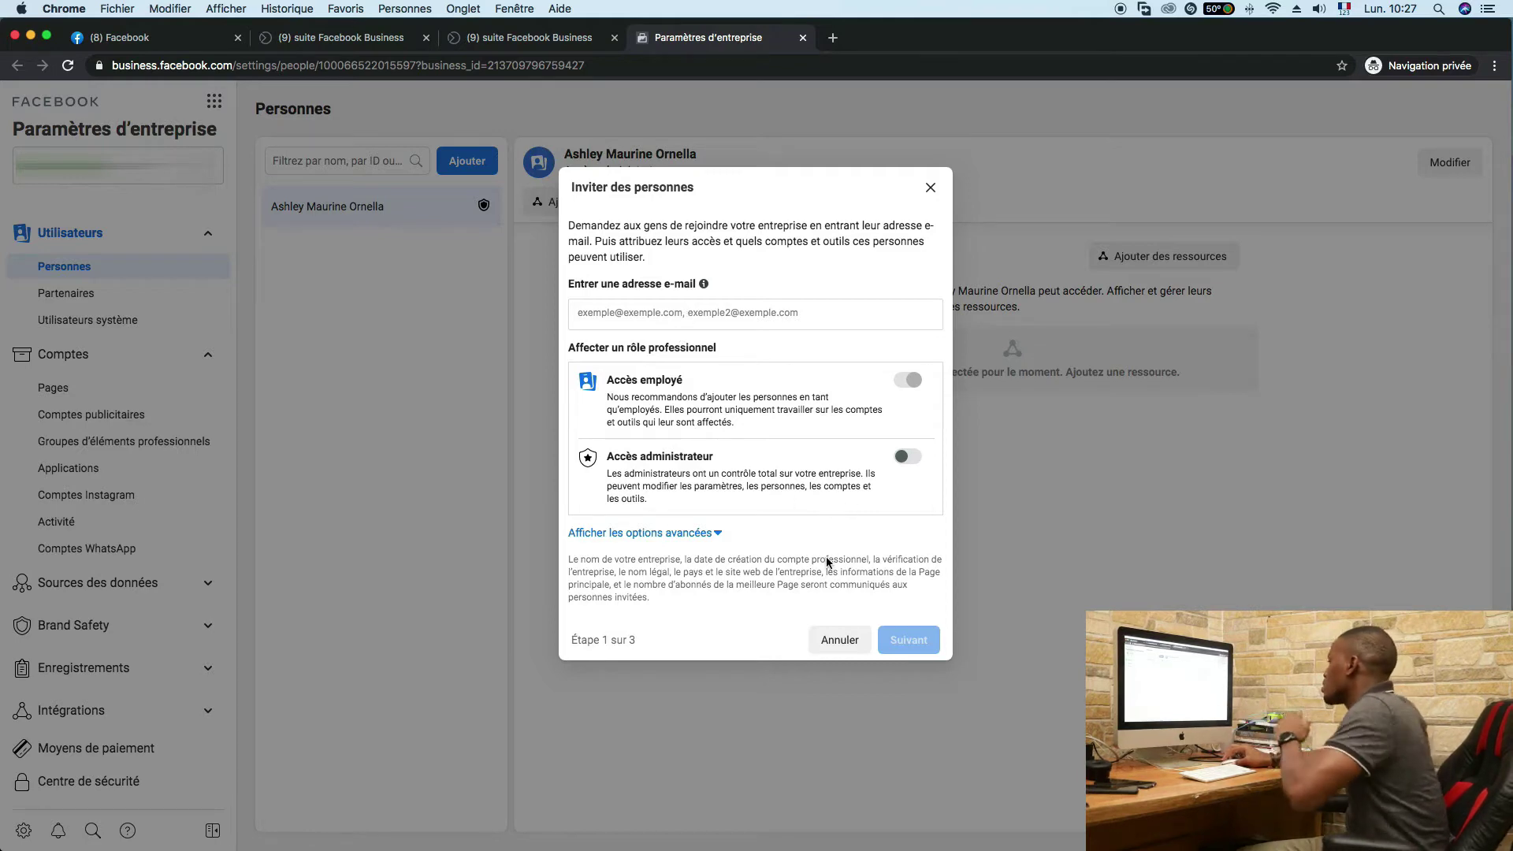
pyautogui.click(932, 189)
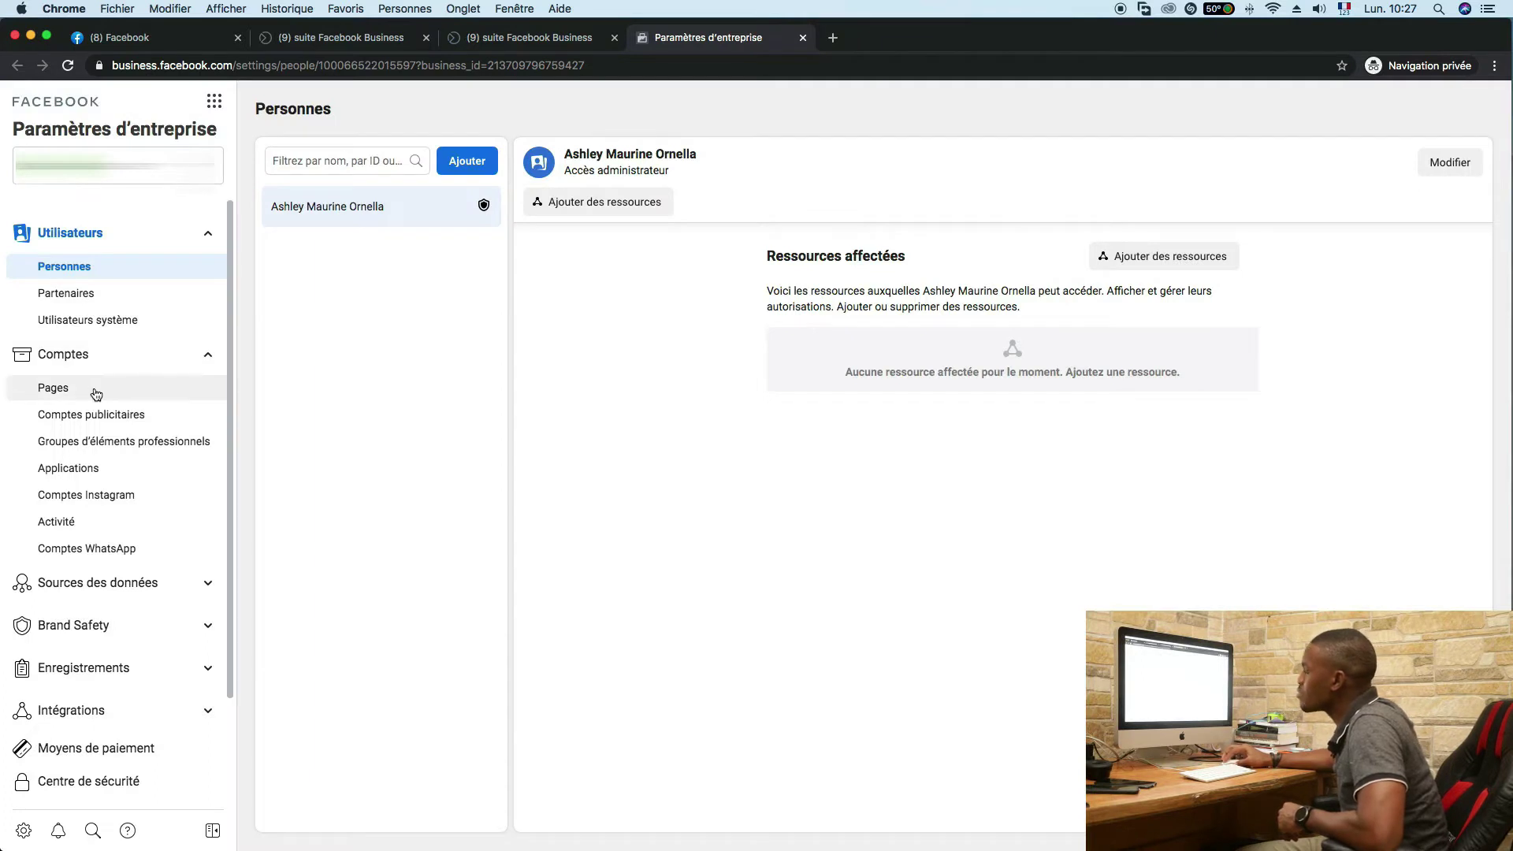
# Examine the Pages settings and how an existing Facebook Page is searched for and added, without adding one.
pyautogui.click(95, 394)
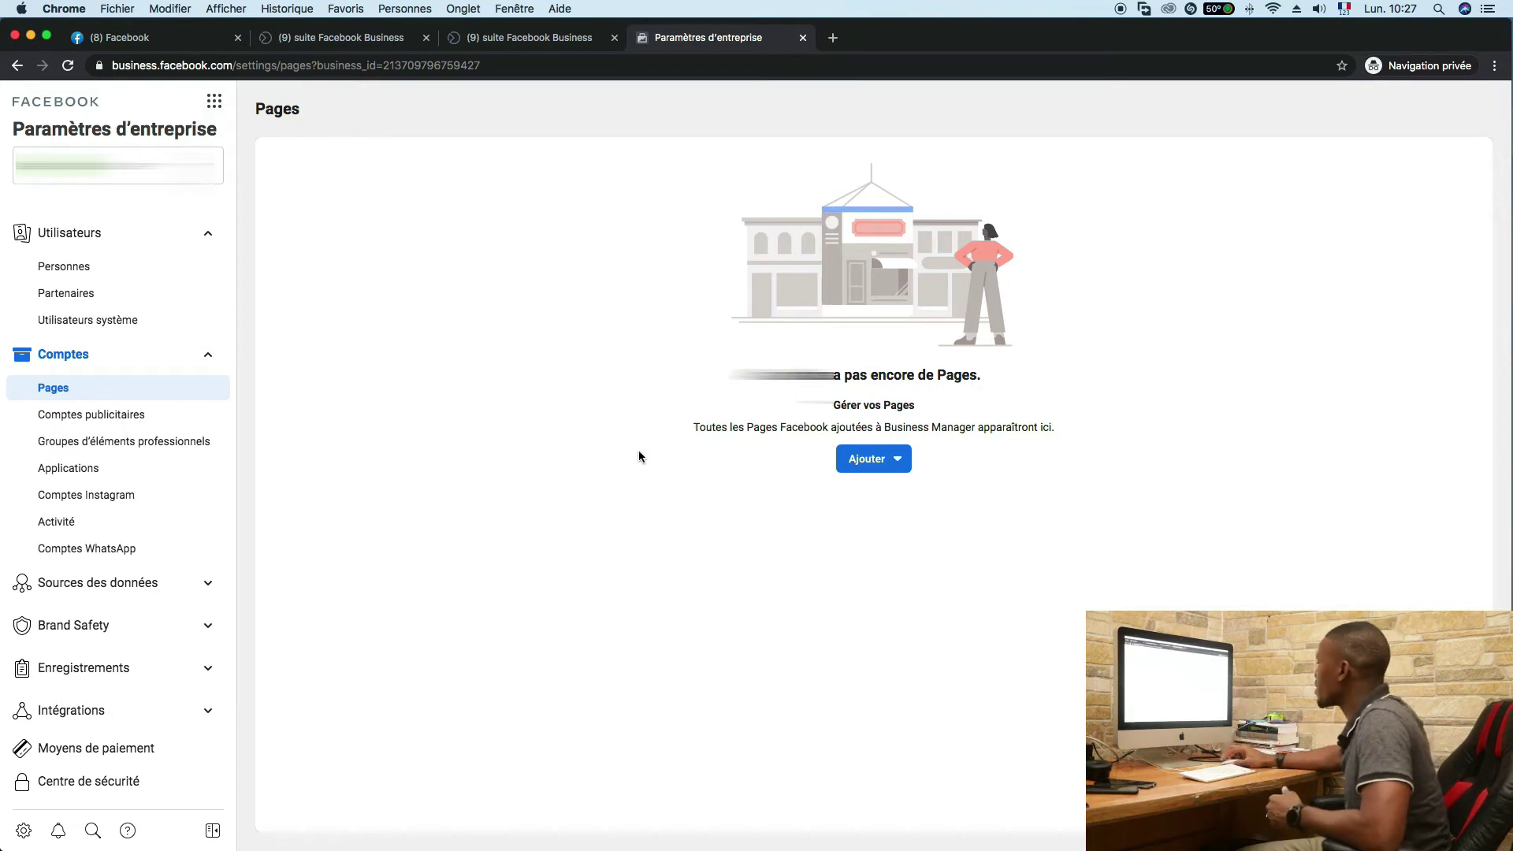
pyautogui.click(882, 460)
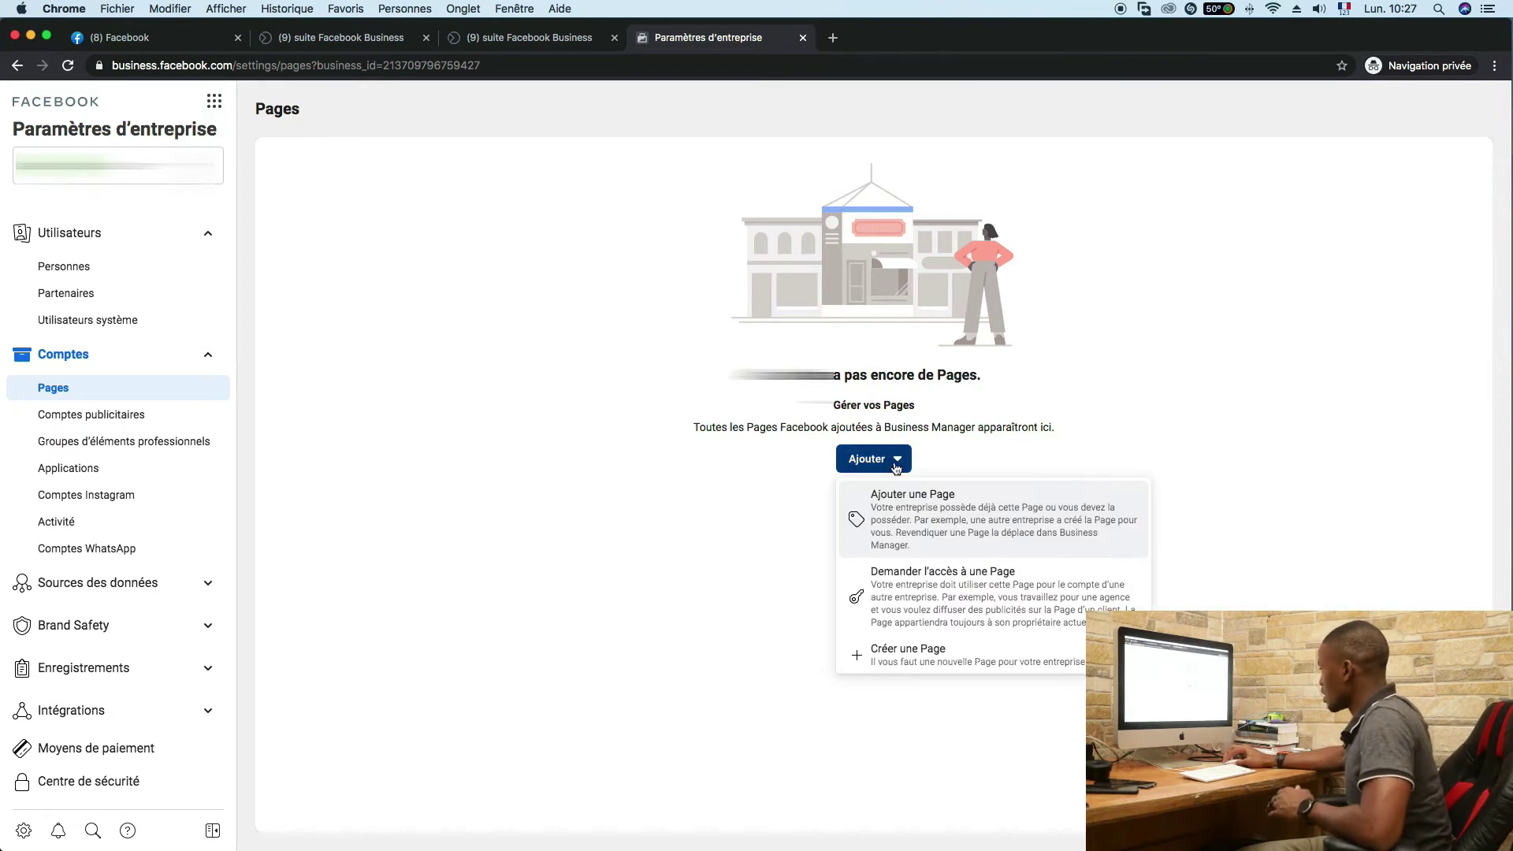
pyautogui.click(944, 510)
pyautogui.click(642, 392)
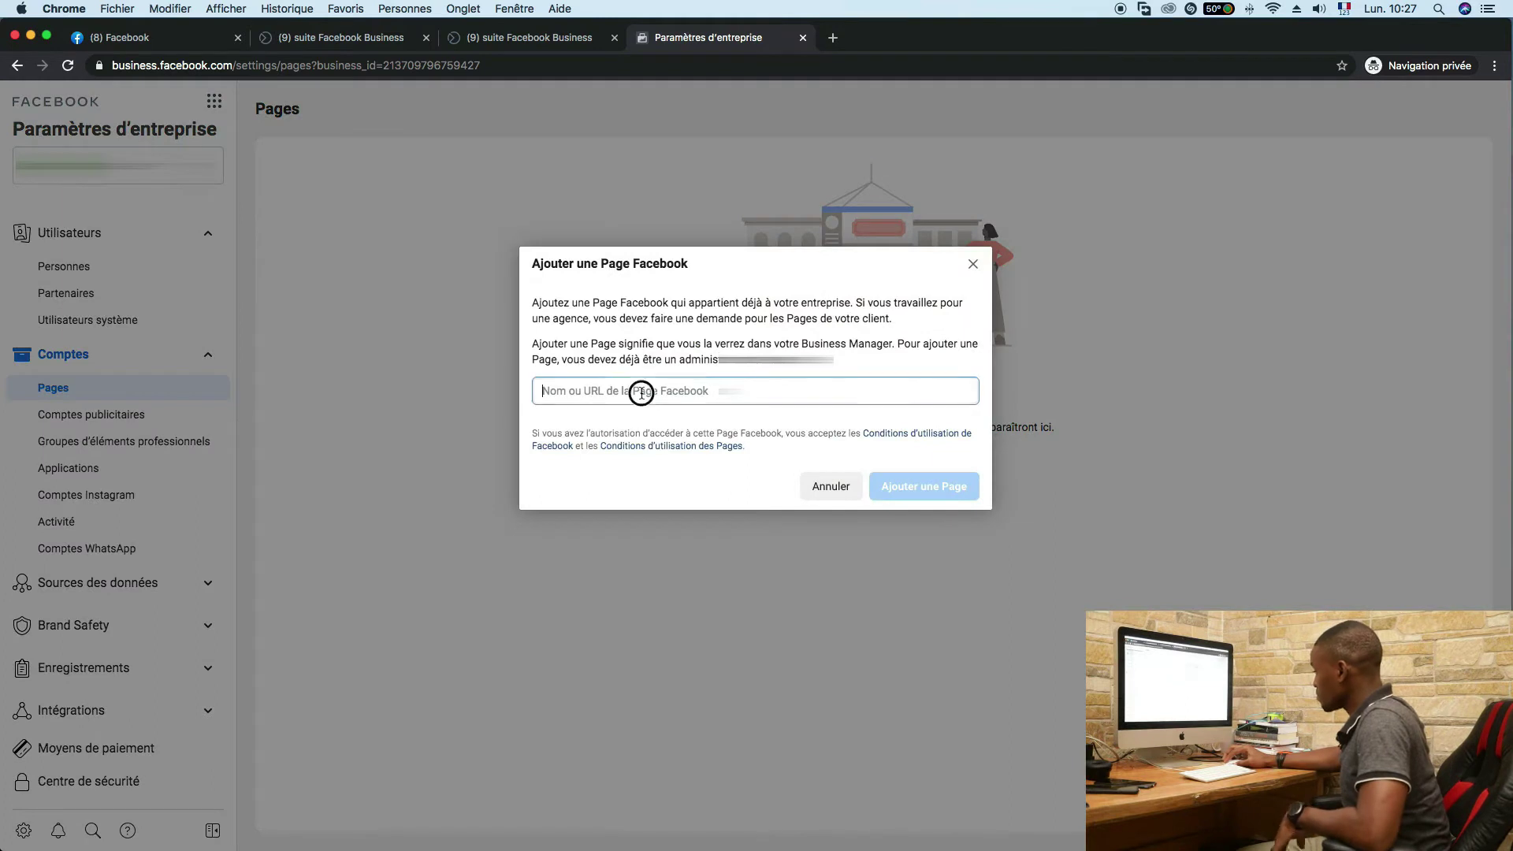
pyautogui.write('l')
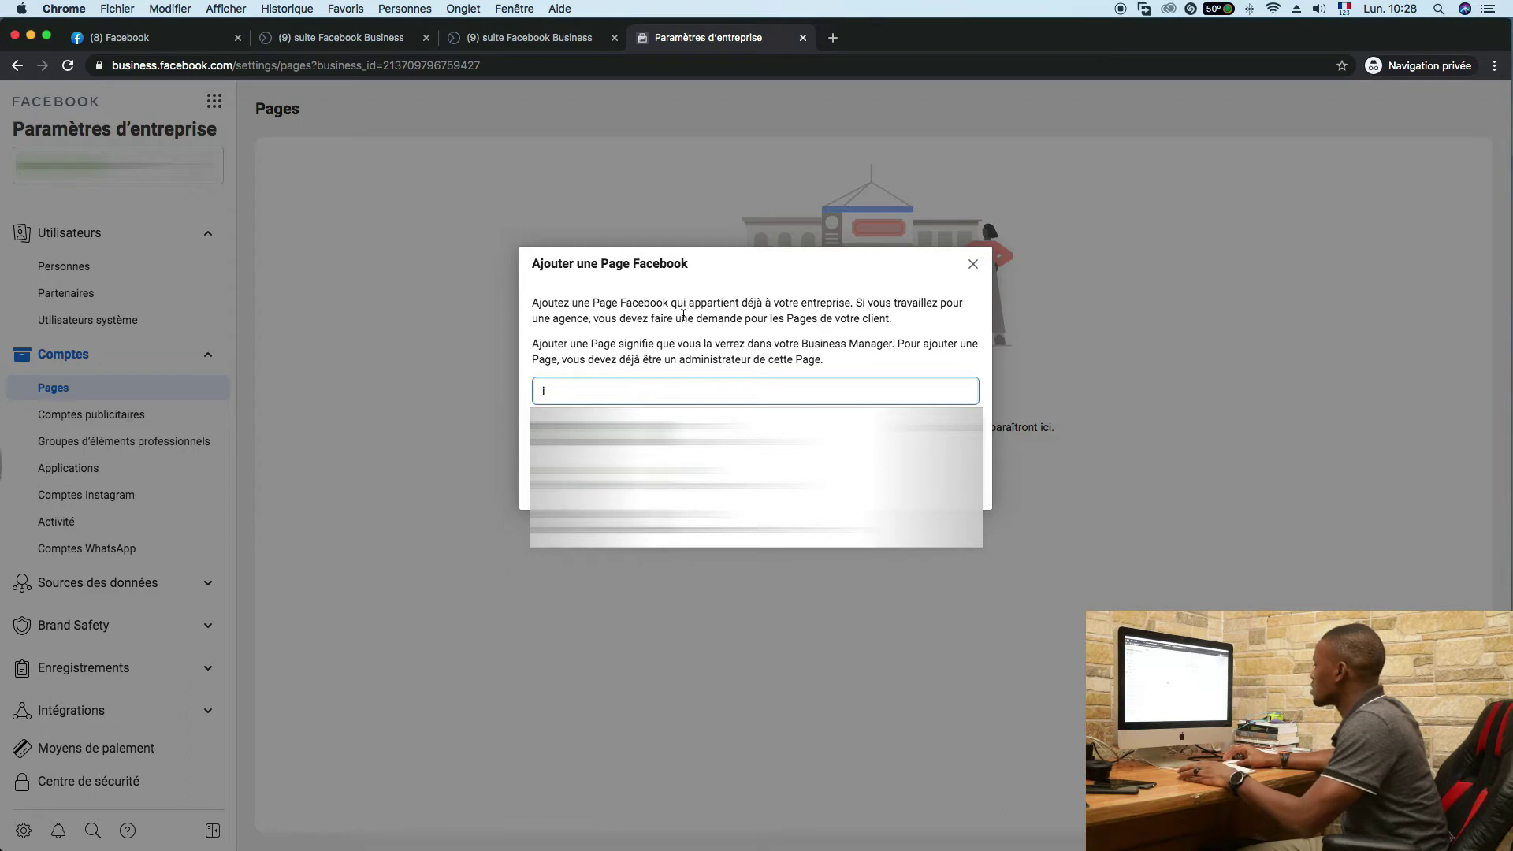
pyautogui.press('BackSpace')
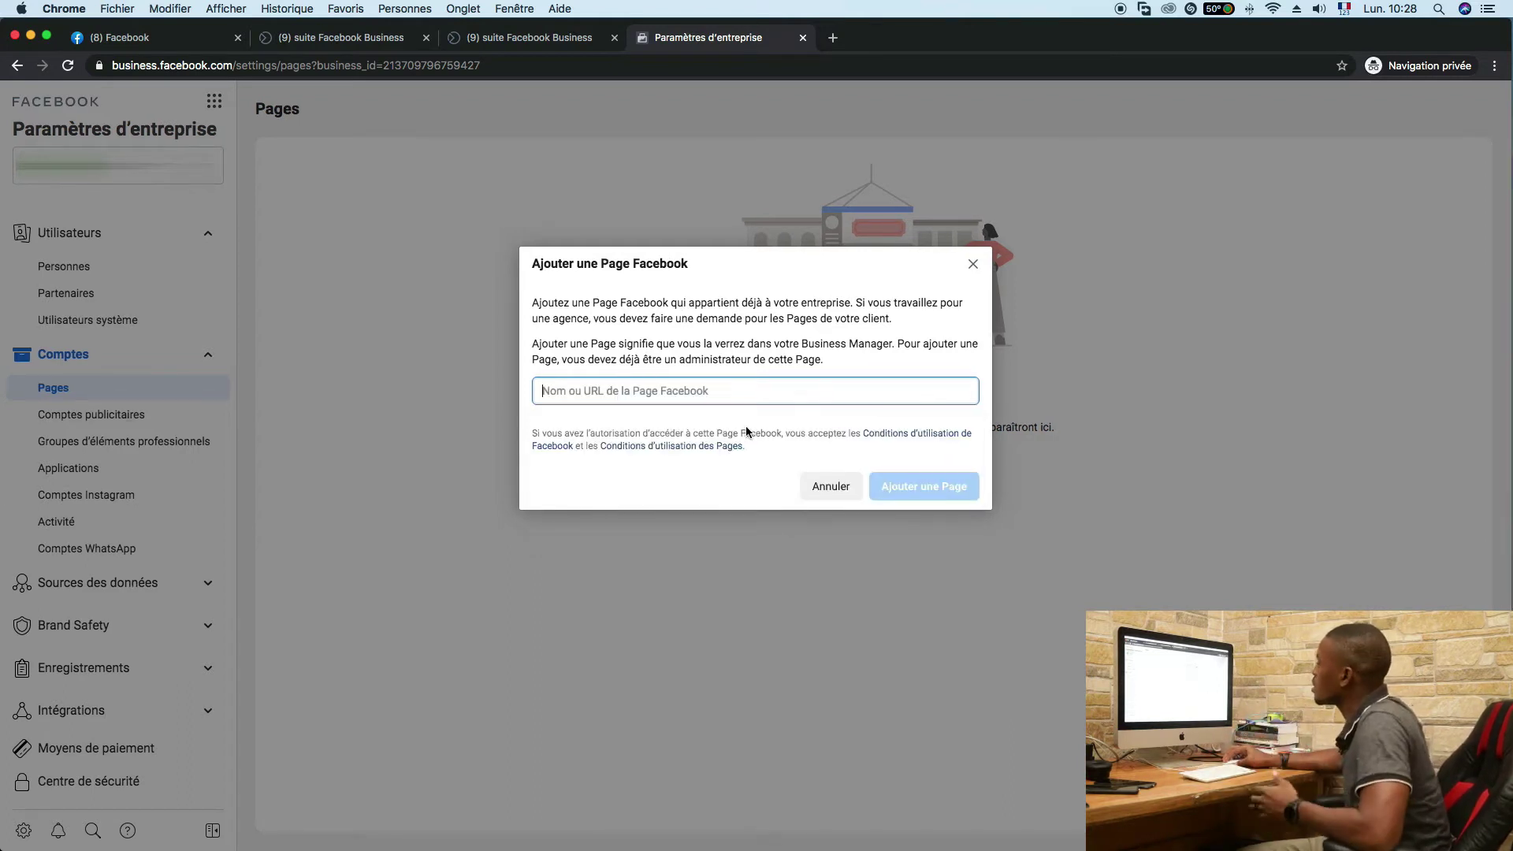
pyautogui.click(833, 488)
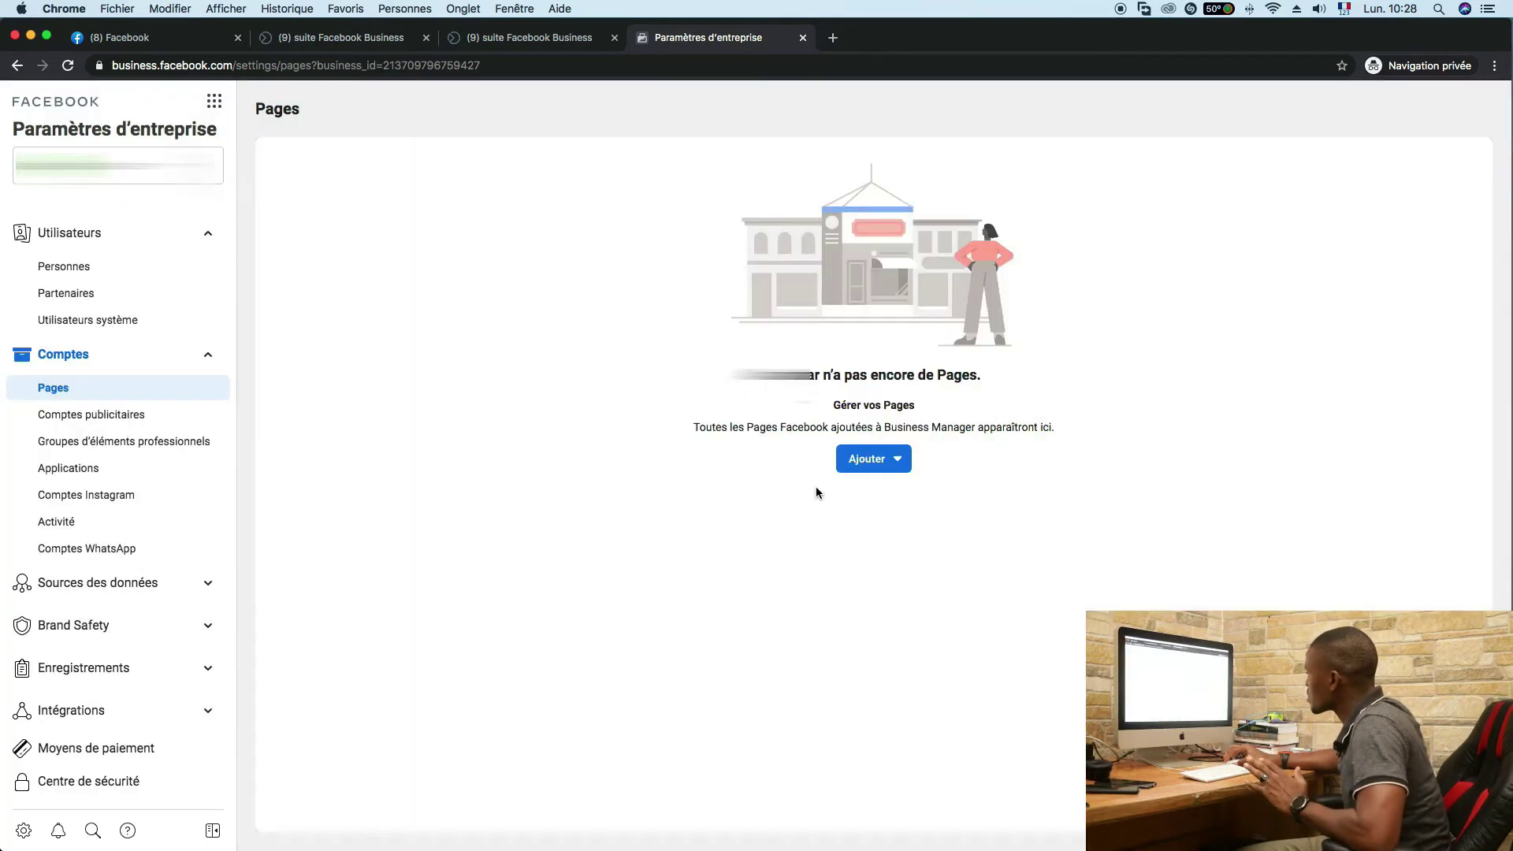
# Start creating a new ad account in the ad accounts settings and name it compt1.
pyautogui.click(125, 424)
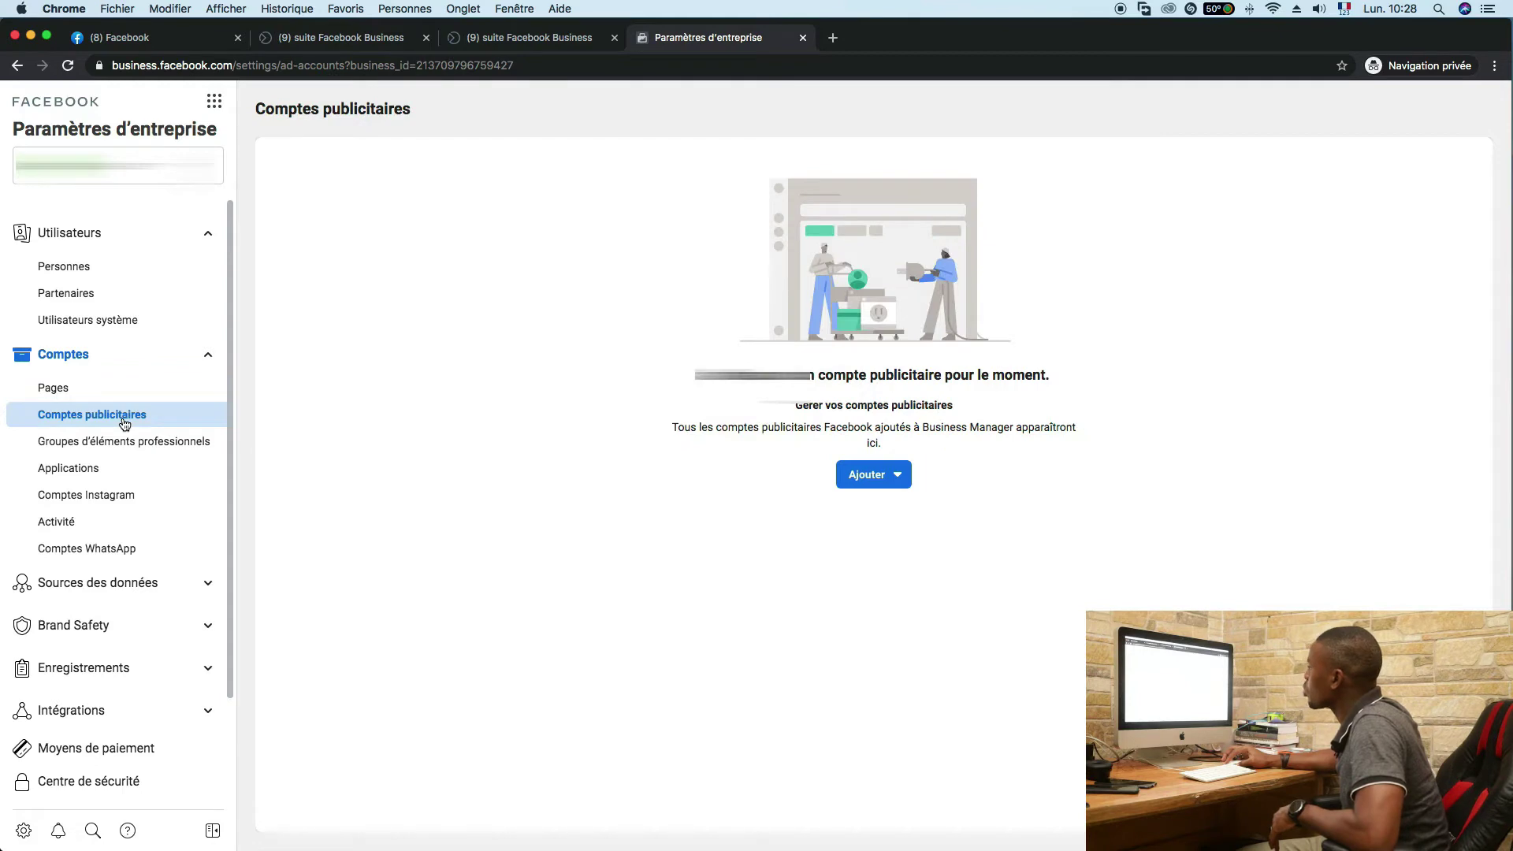
pyautogui.click(884, 477)
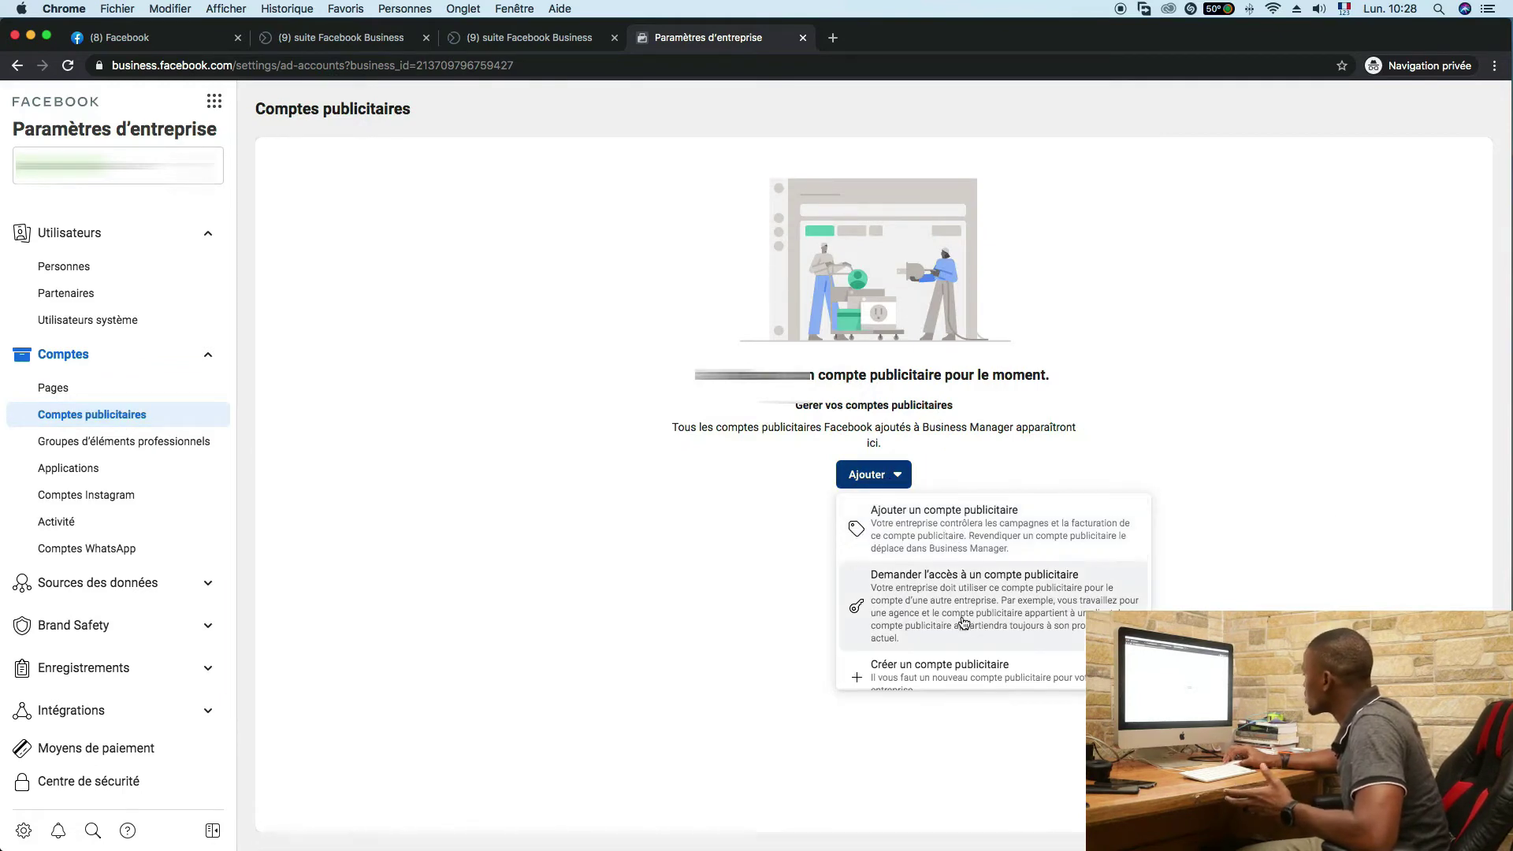
pyautogui.scroll(-1, 958, 618)
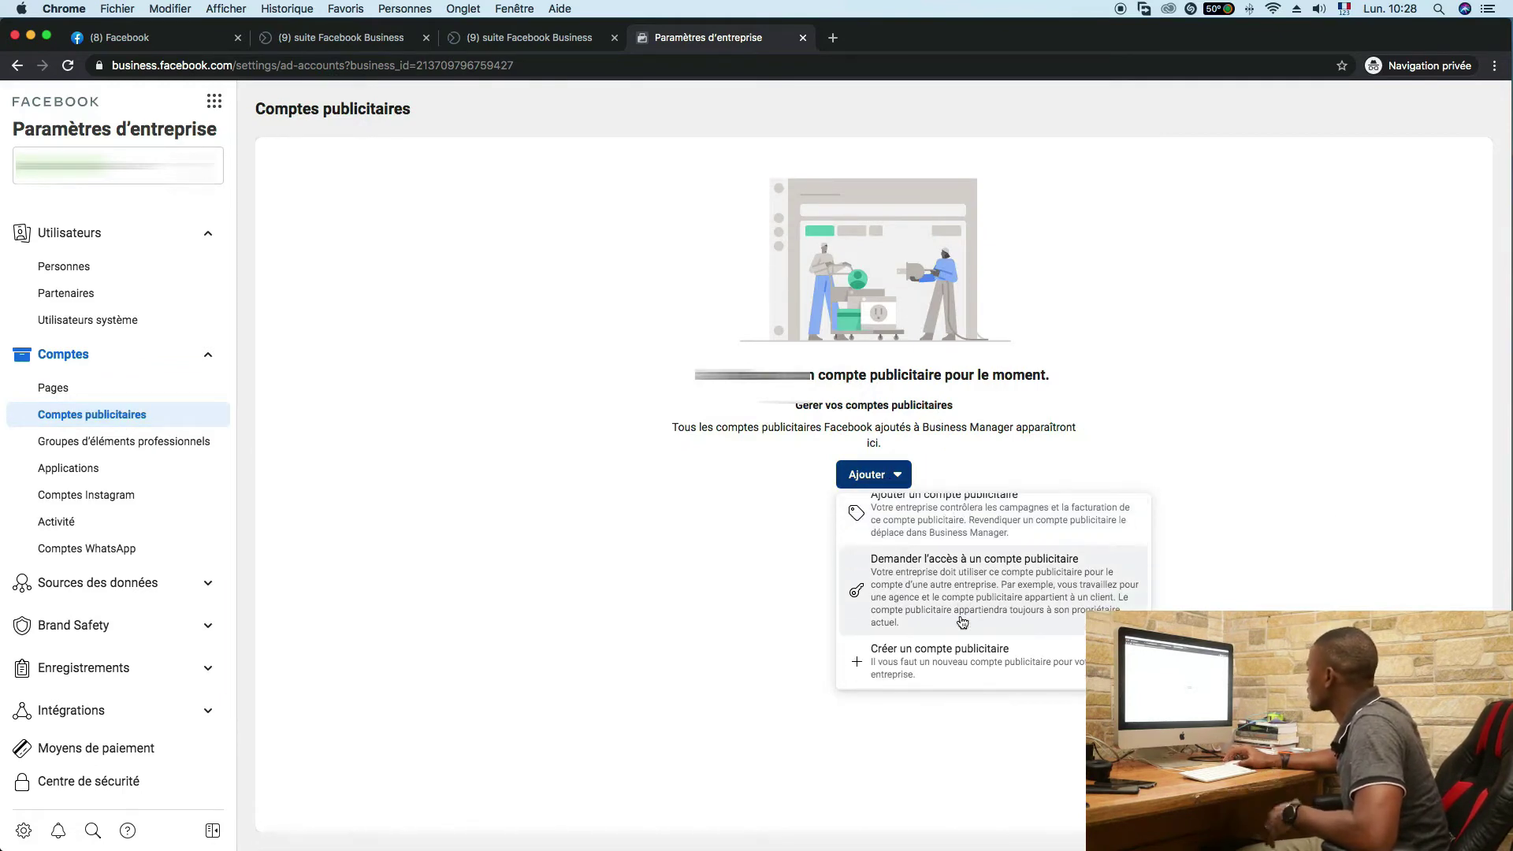
pyautogui.click(943, 659)
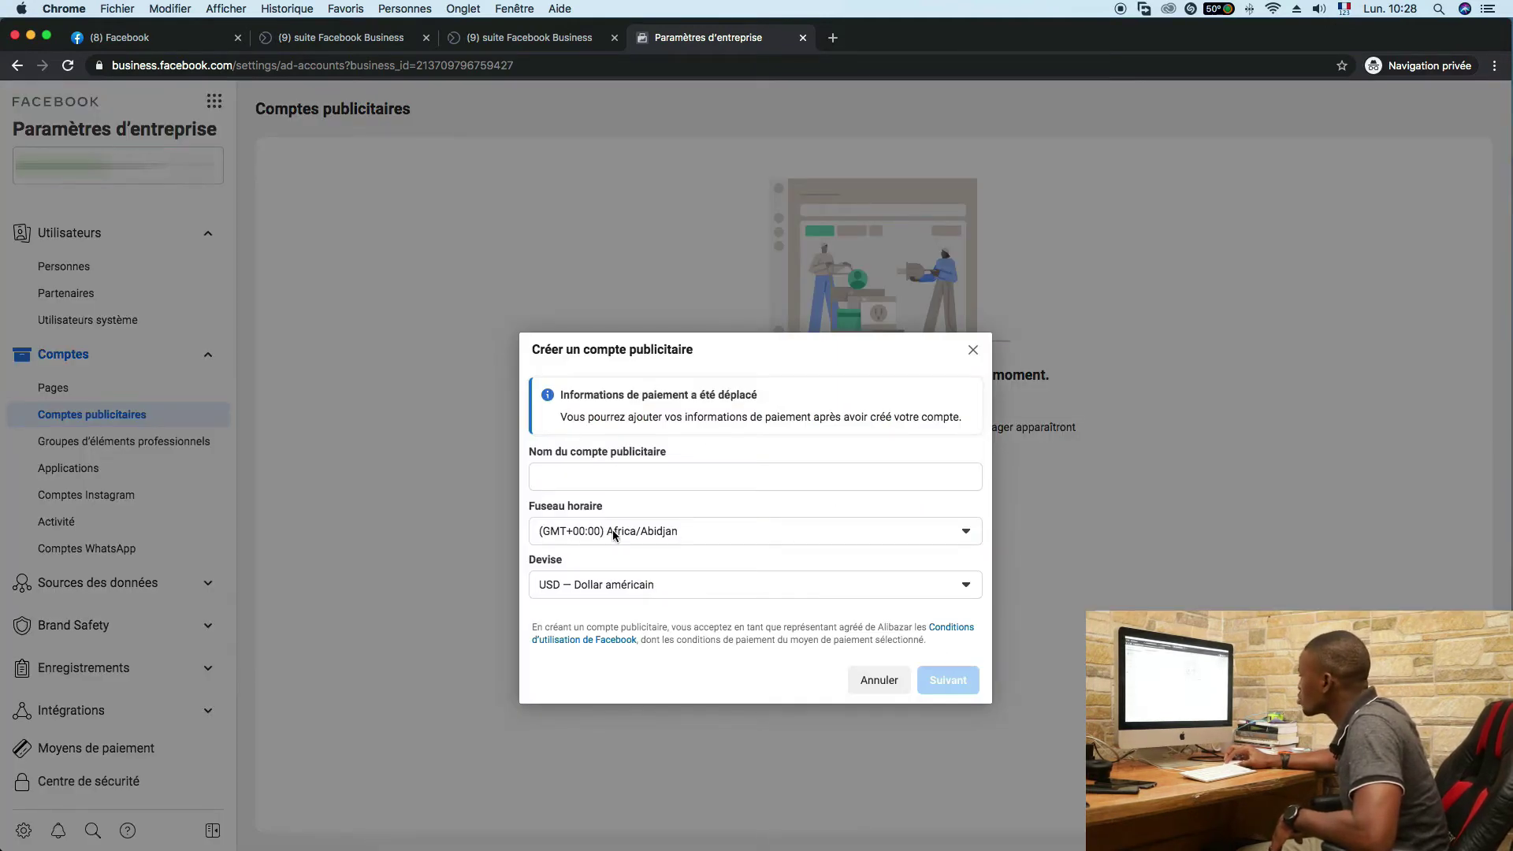
pyautogui.click(638, 476)
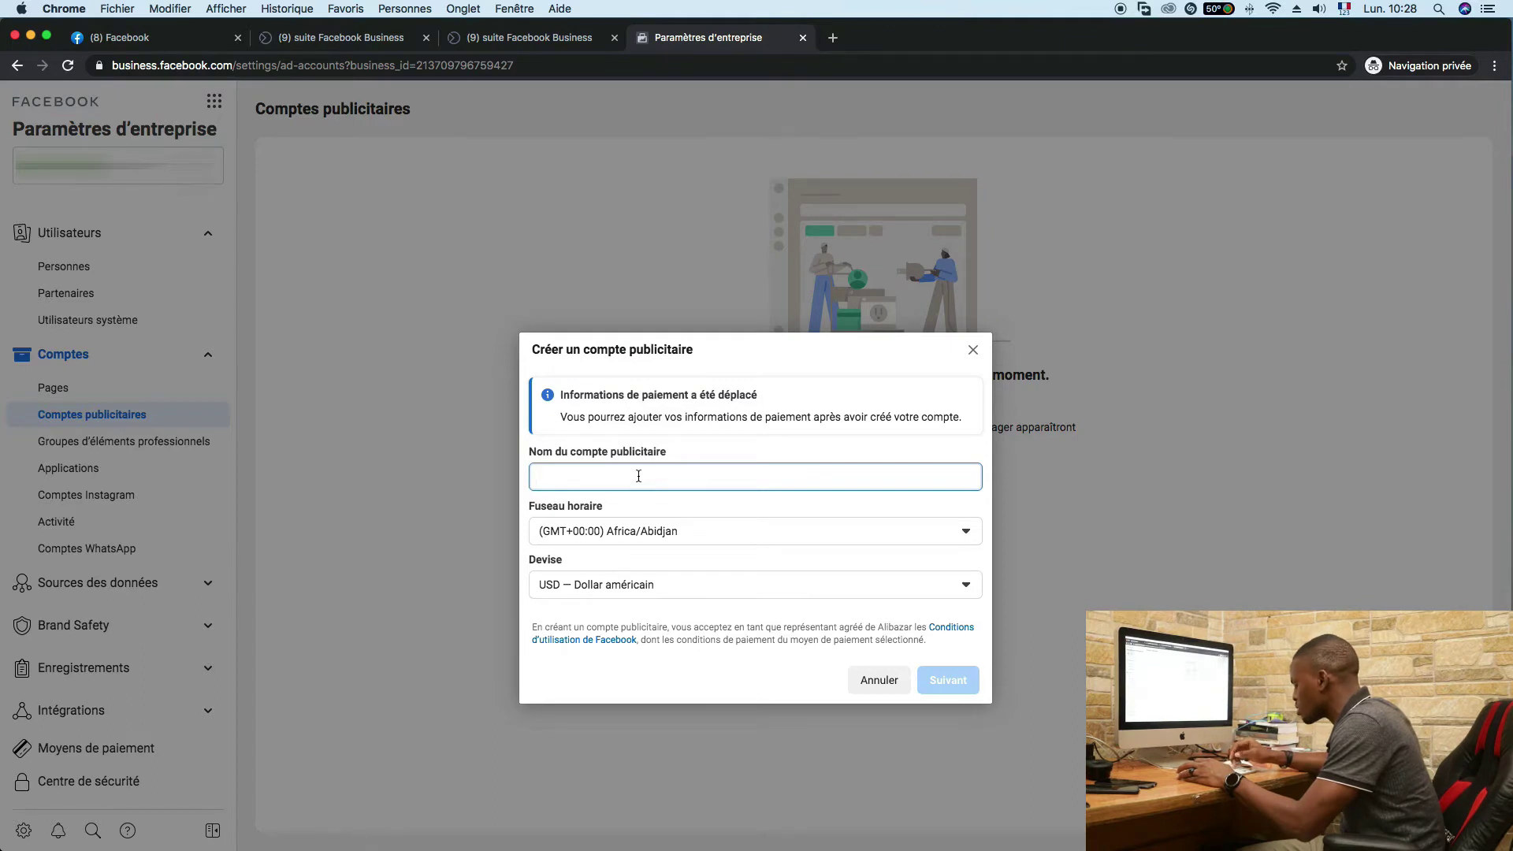
pyautogui.write('co')
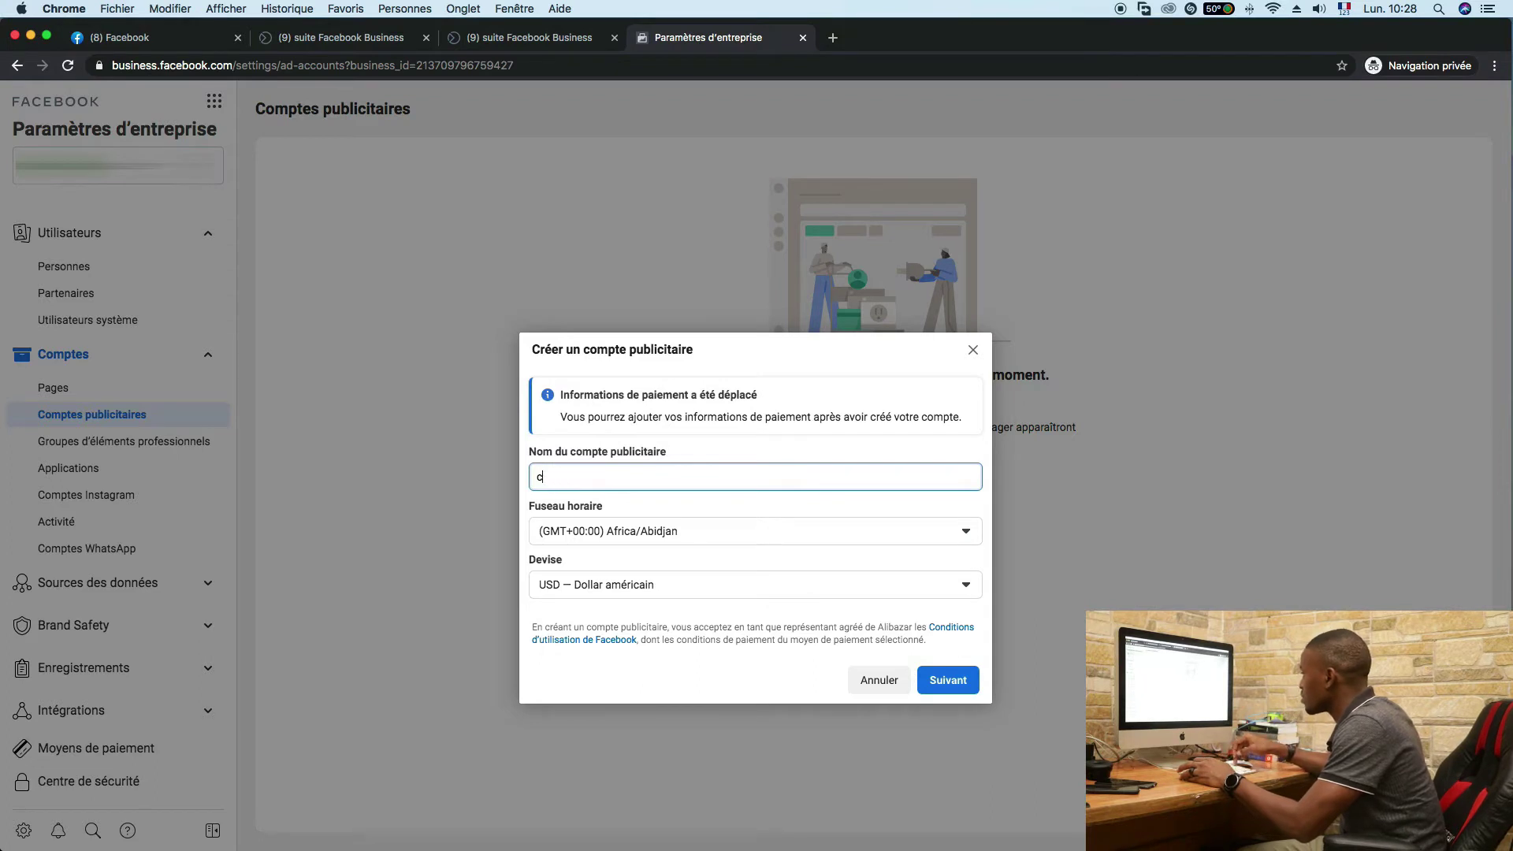
pyautogui.press('BackSpace')
pyautogui.write('co')
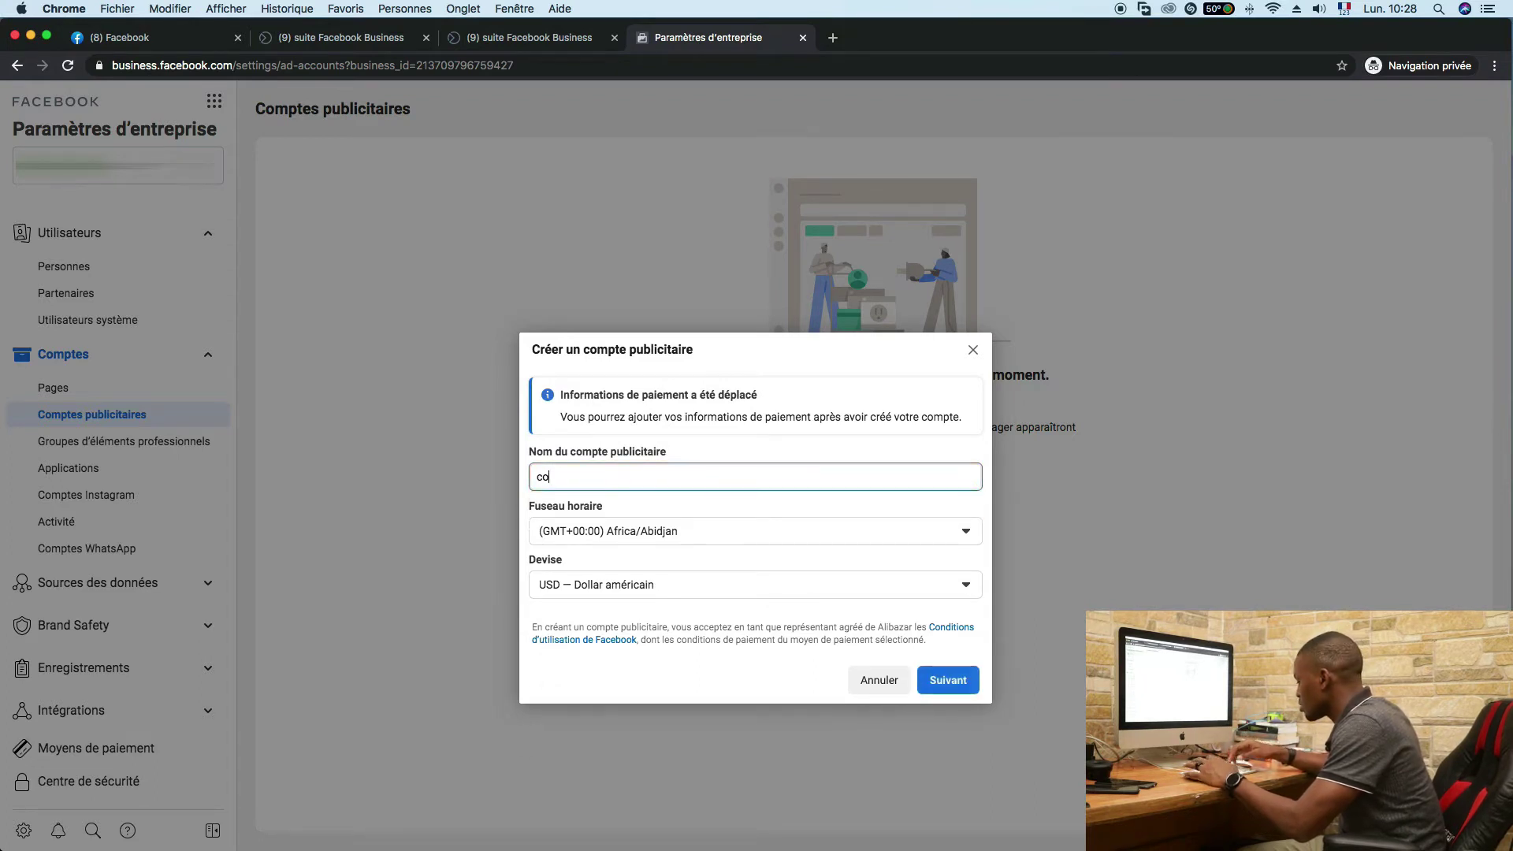
pyautogui.press('BackSpace')
pyautogui.press('BackSpace')
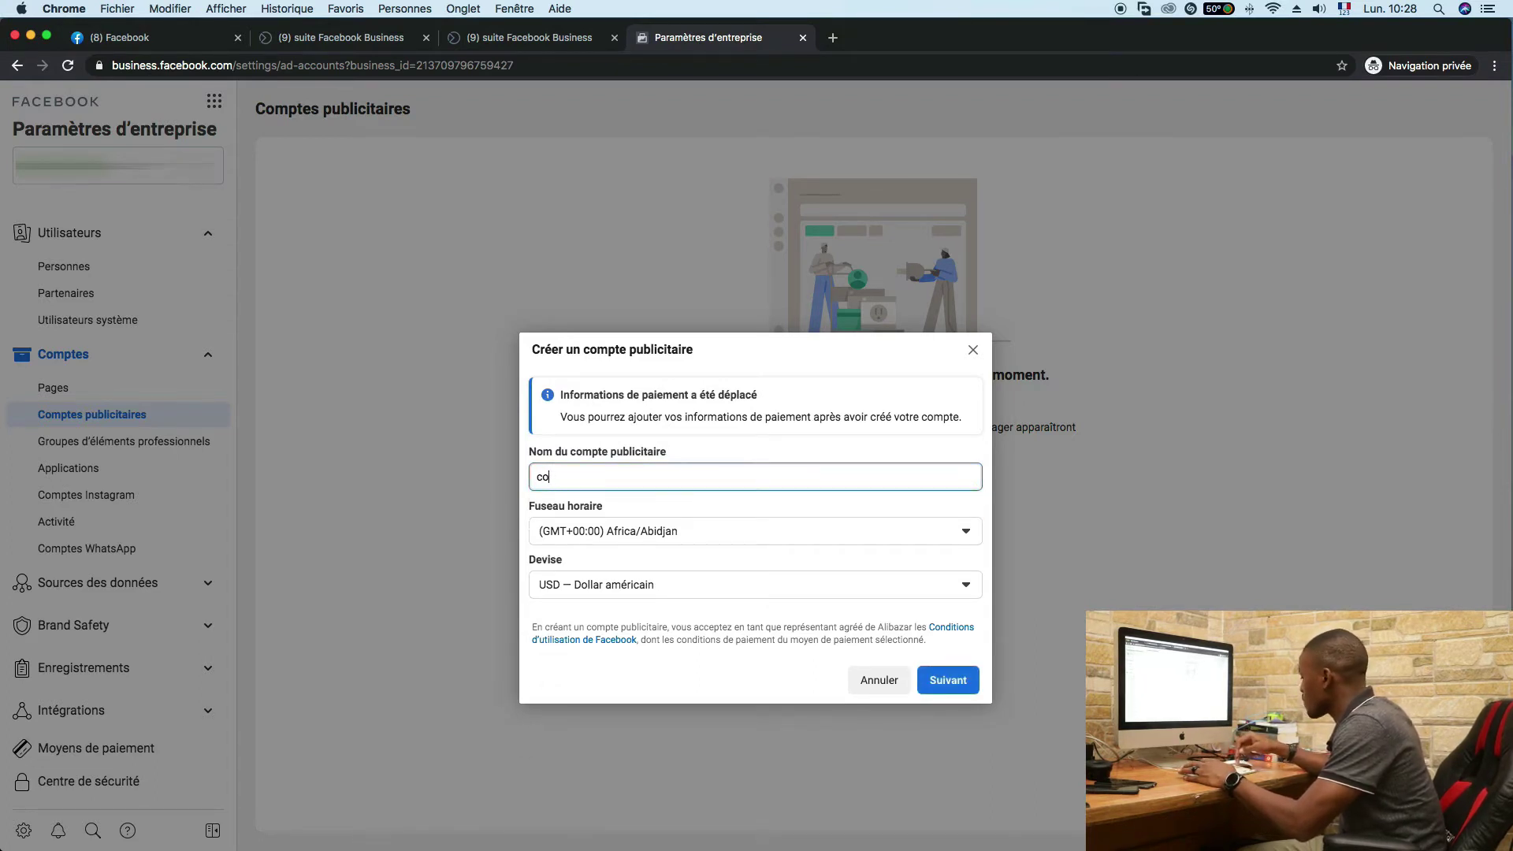
pyautogui.write('mpt1')
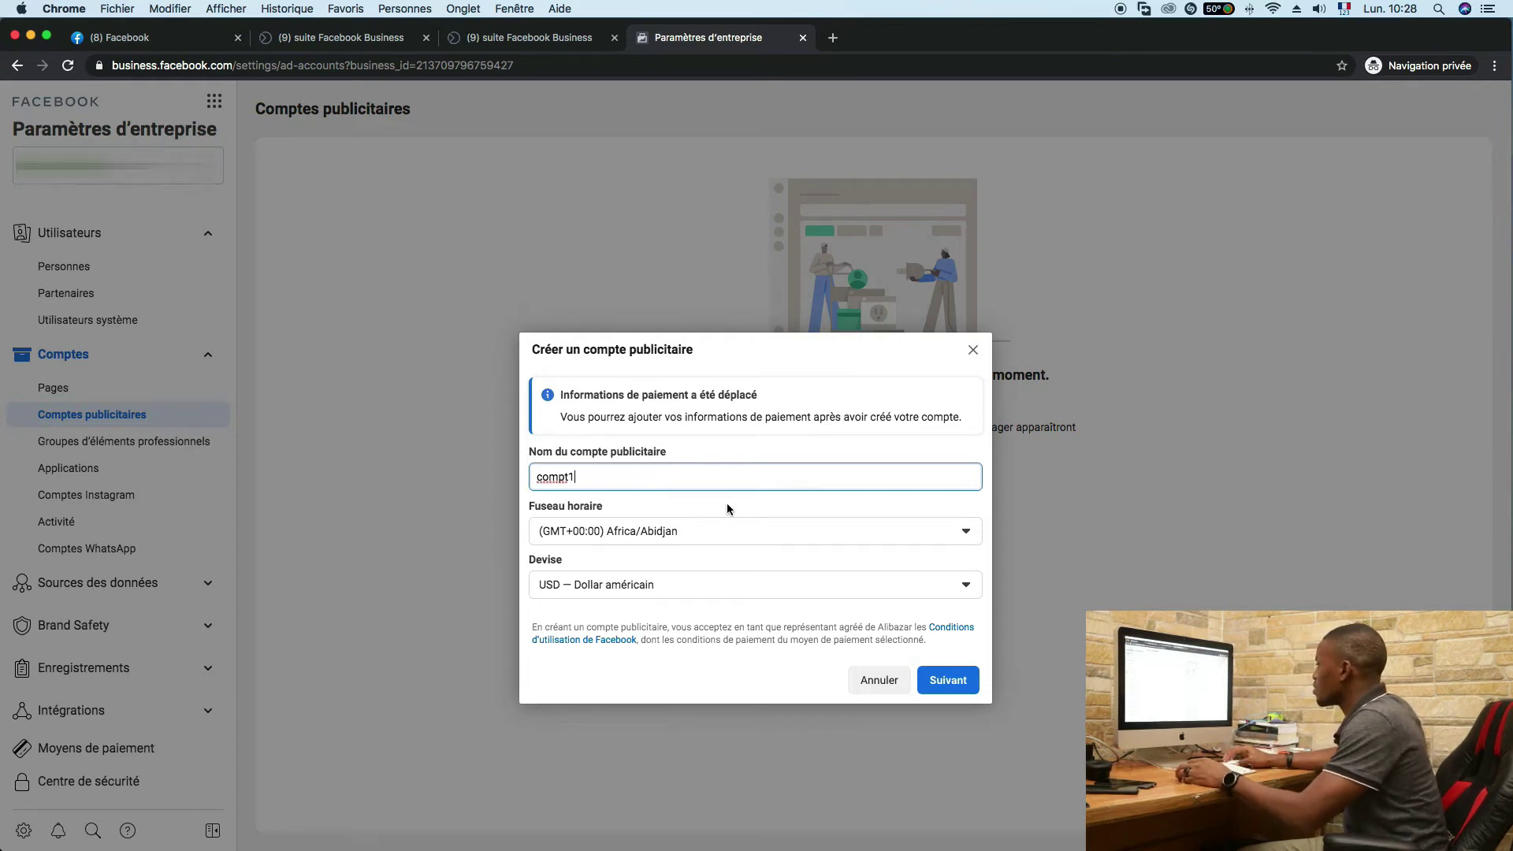
# Assign the new ad account to the own business, Alibazar, and create it.
pyautogui.click(950, 682)
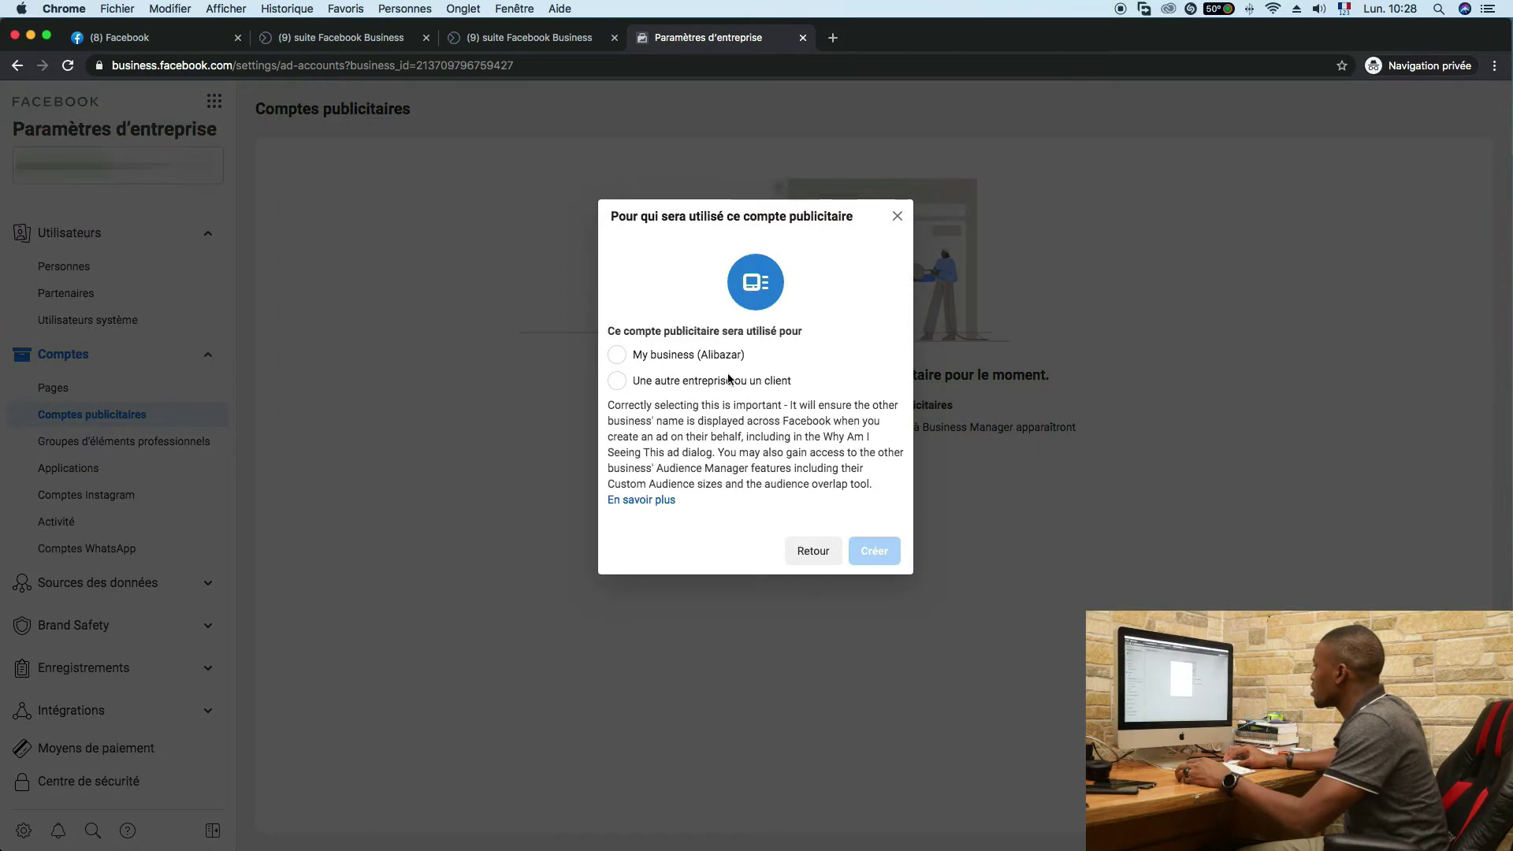
pyautogui.click(679, 355)
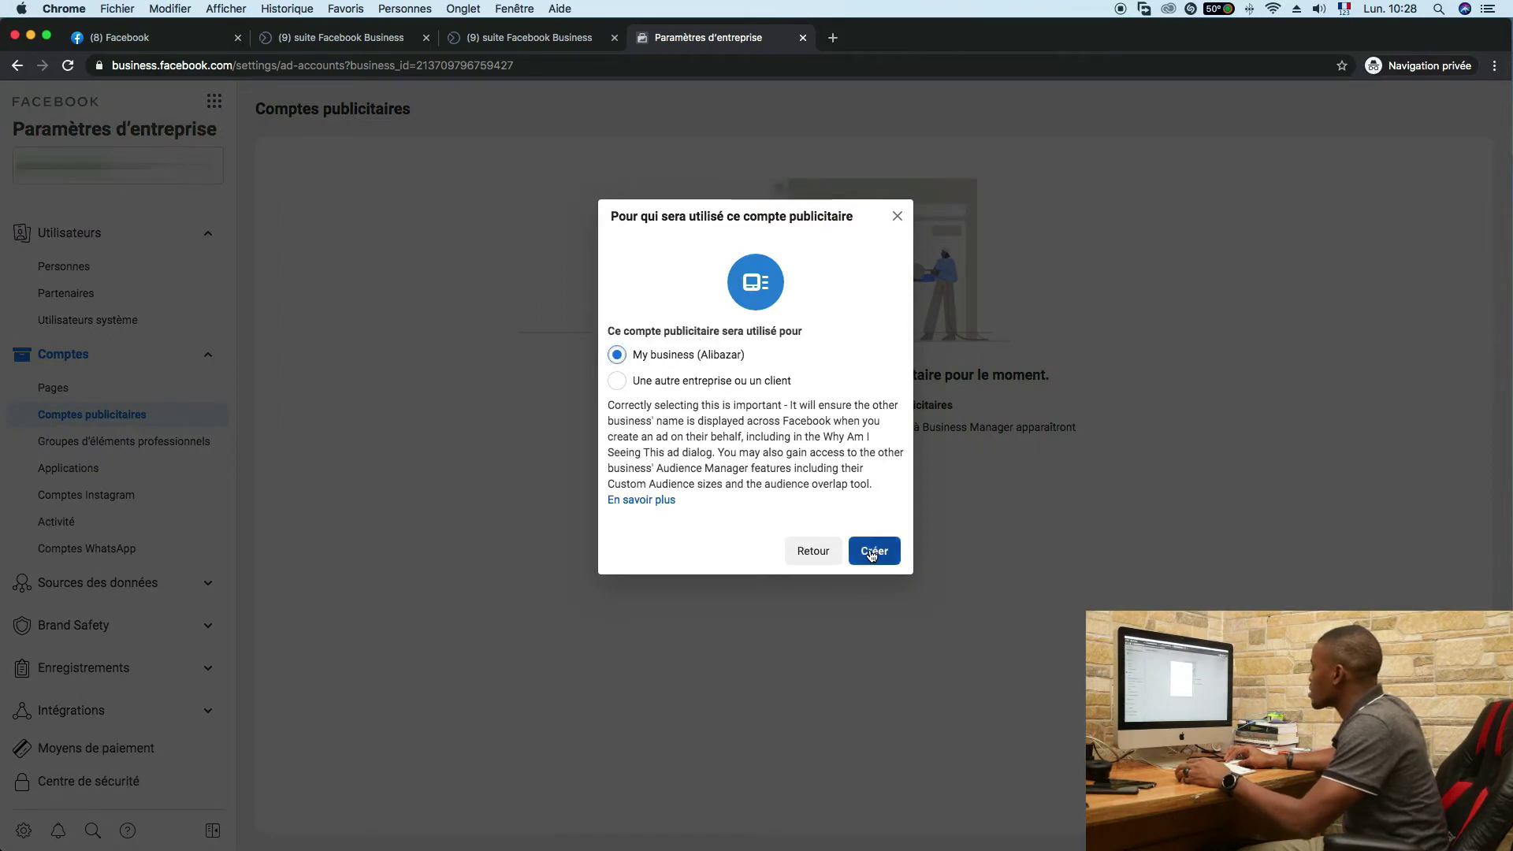
pyautogui.click(851, 551)
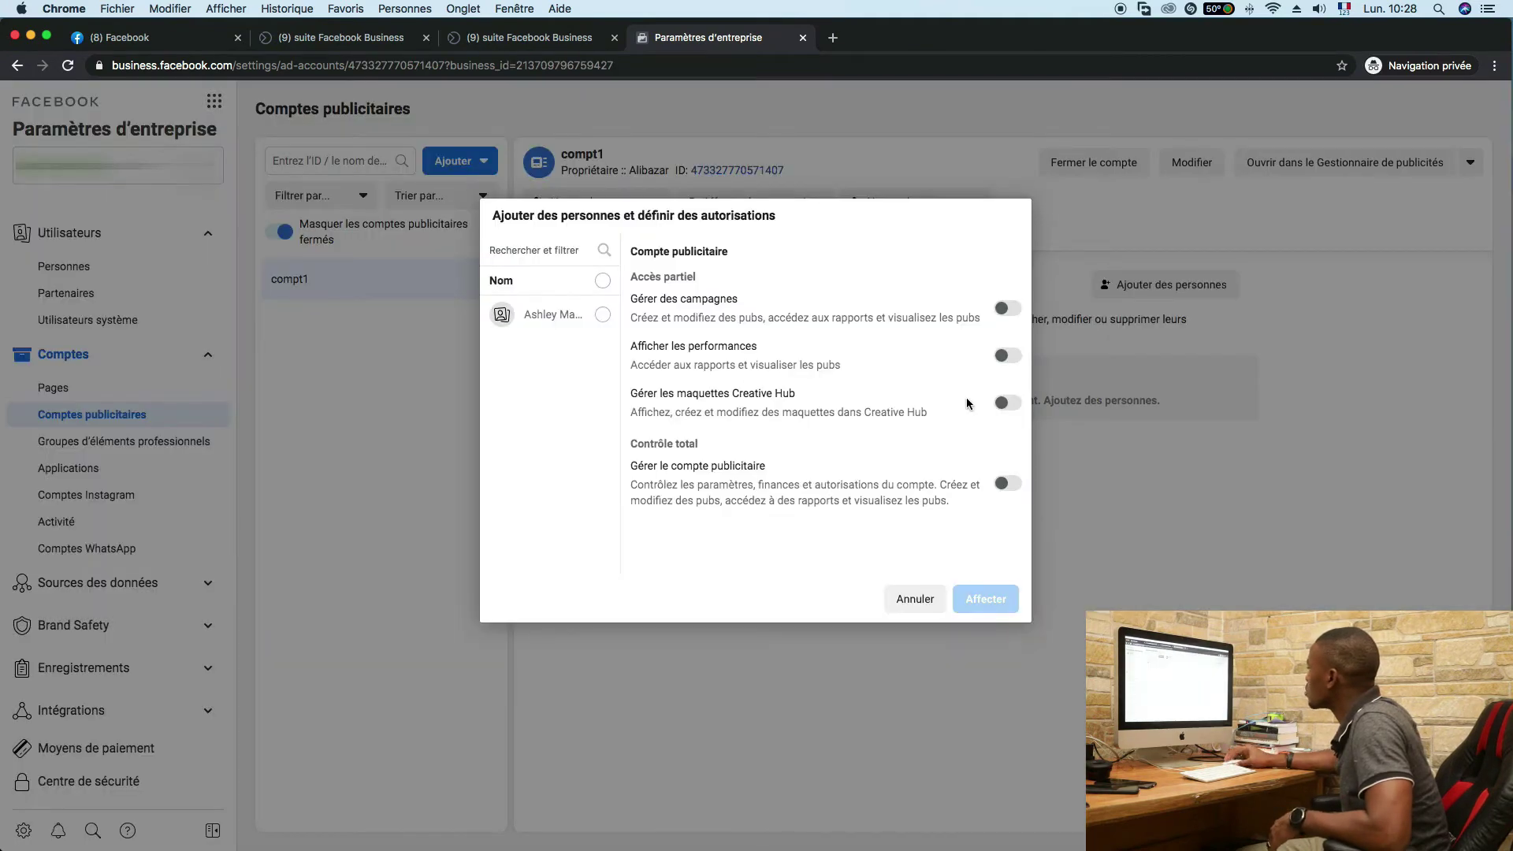
# Assign the listed person to compt1 with campaign management and full ad account control, skipping the payment information.
pyautogui.click(604, 316)
pyautogui.click(1007, 316)
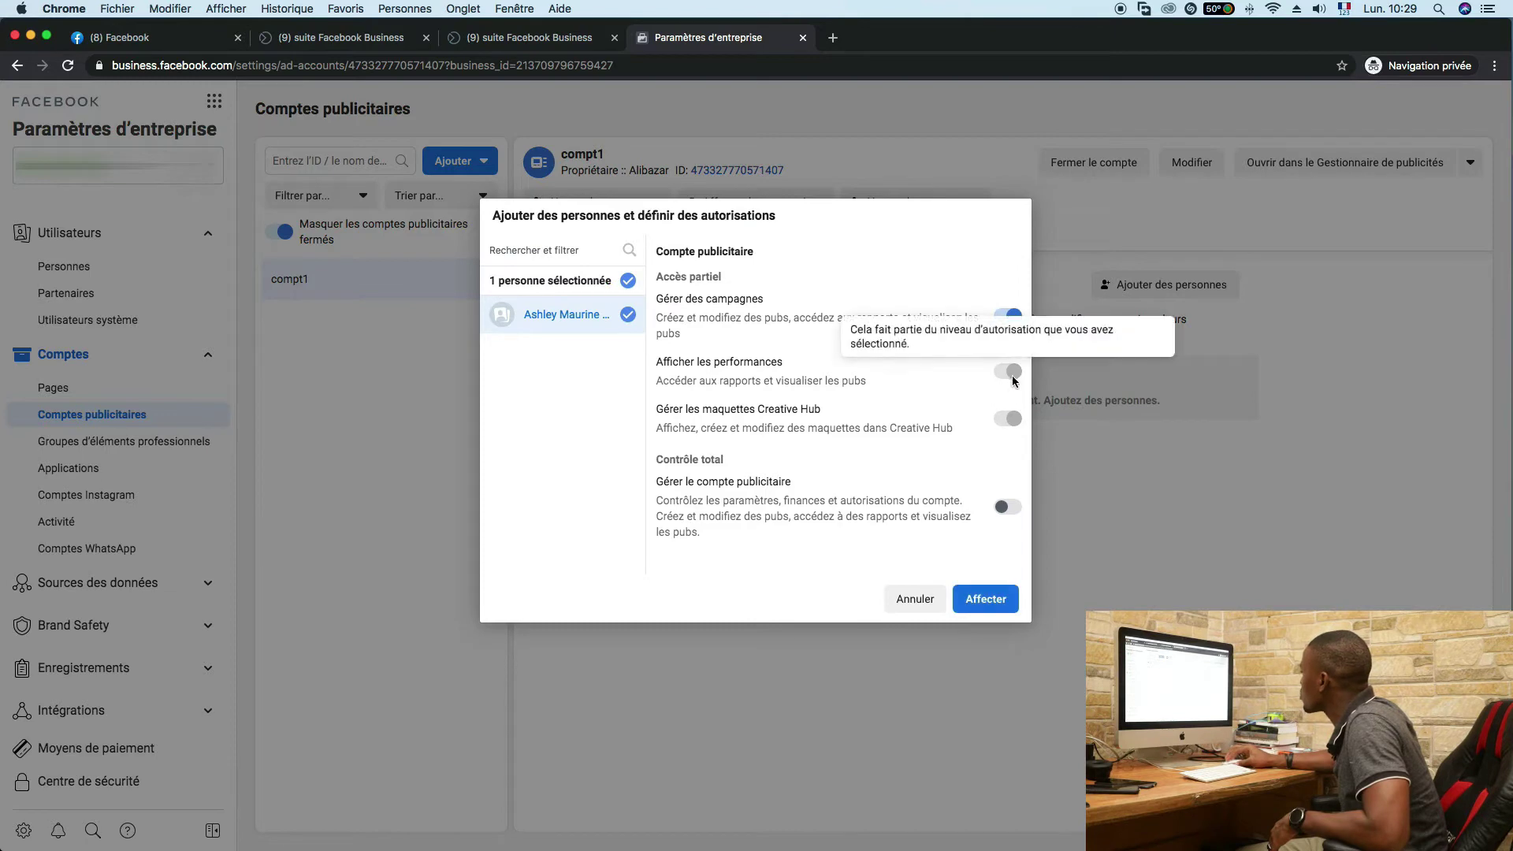
pyautogui.click(1007, 506)
pyautogui.click(986, 599)
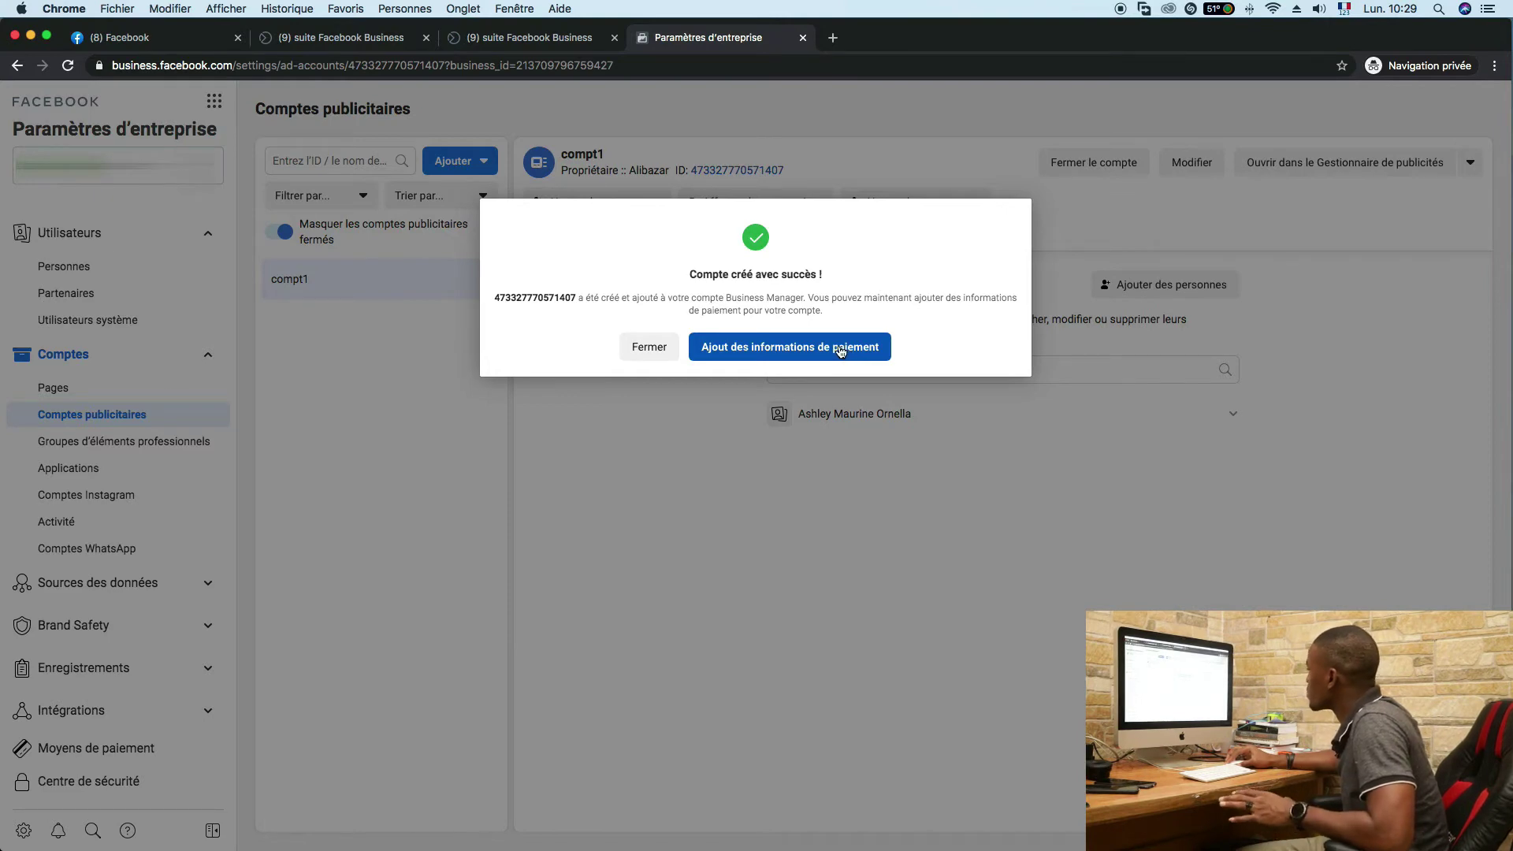
pyautogui.click(645, 348)
pyautogui.click(875, 358)
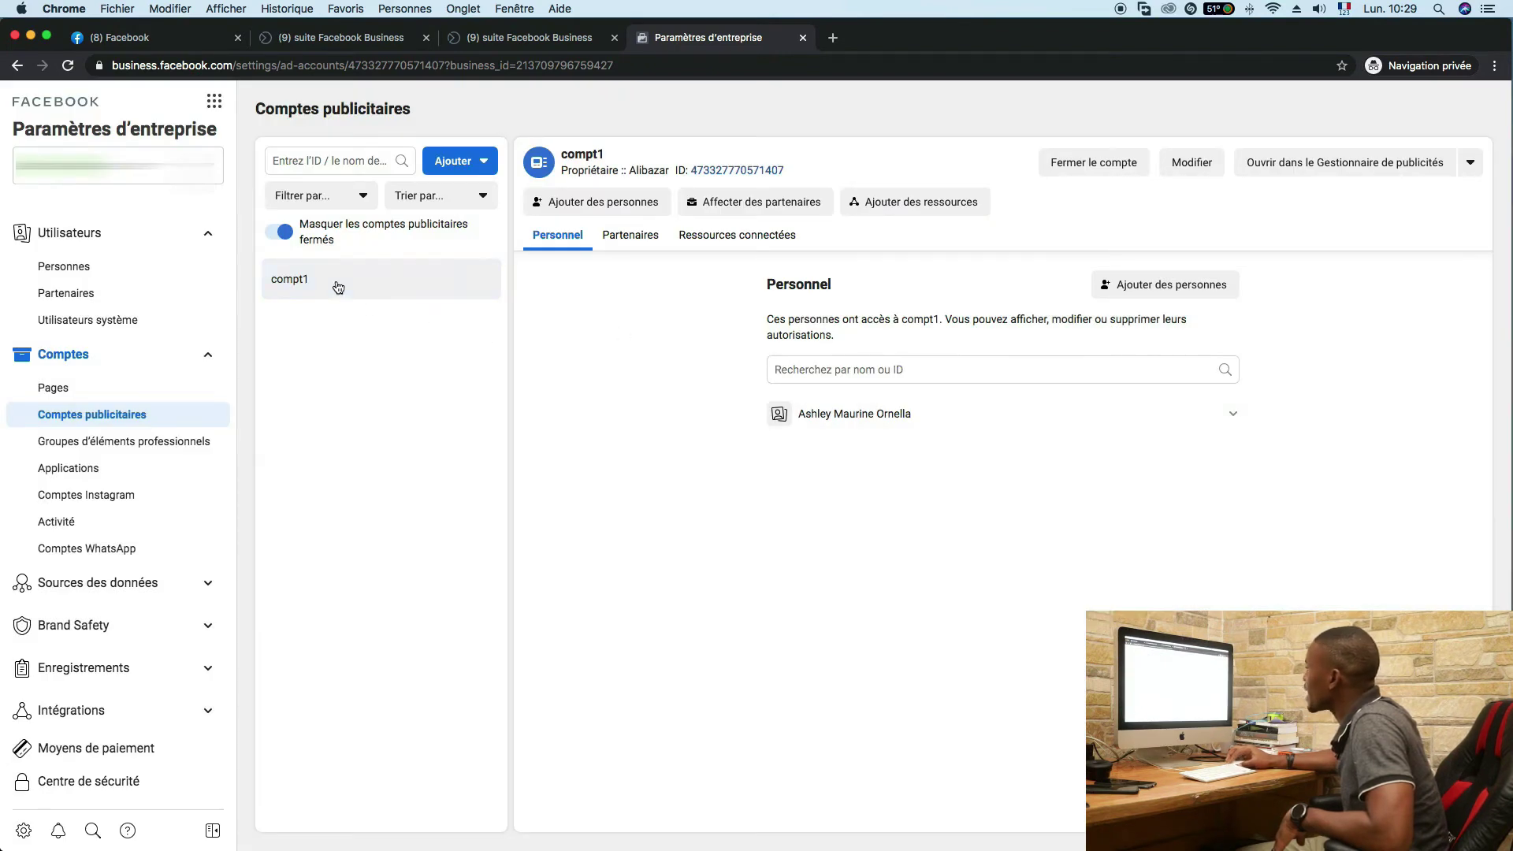
# Try to create a second ad account named COMTPE for the own business, Alibazar, with the default time zone and currency.
pyautogui.click(467, 161)
pyautogui.scroll(-1, 544, 246)
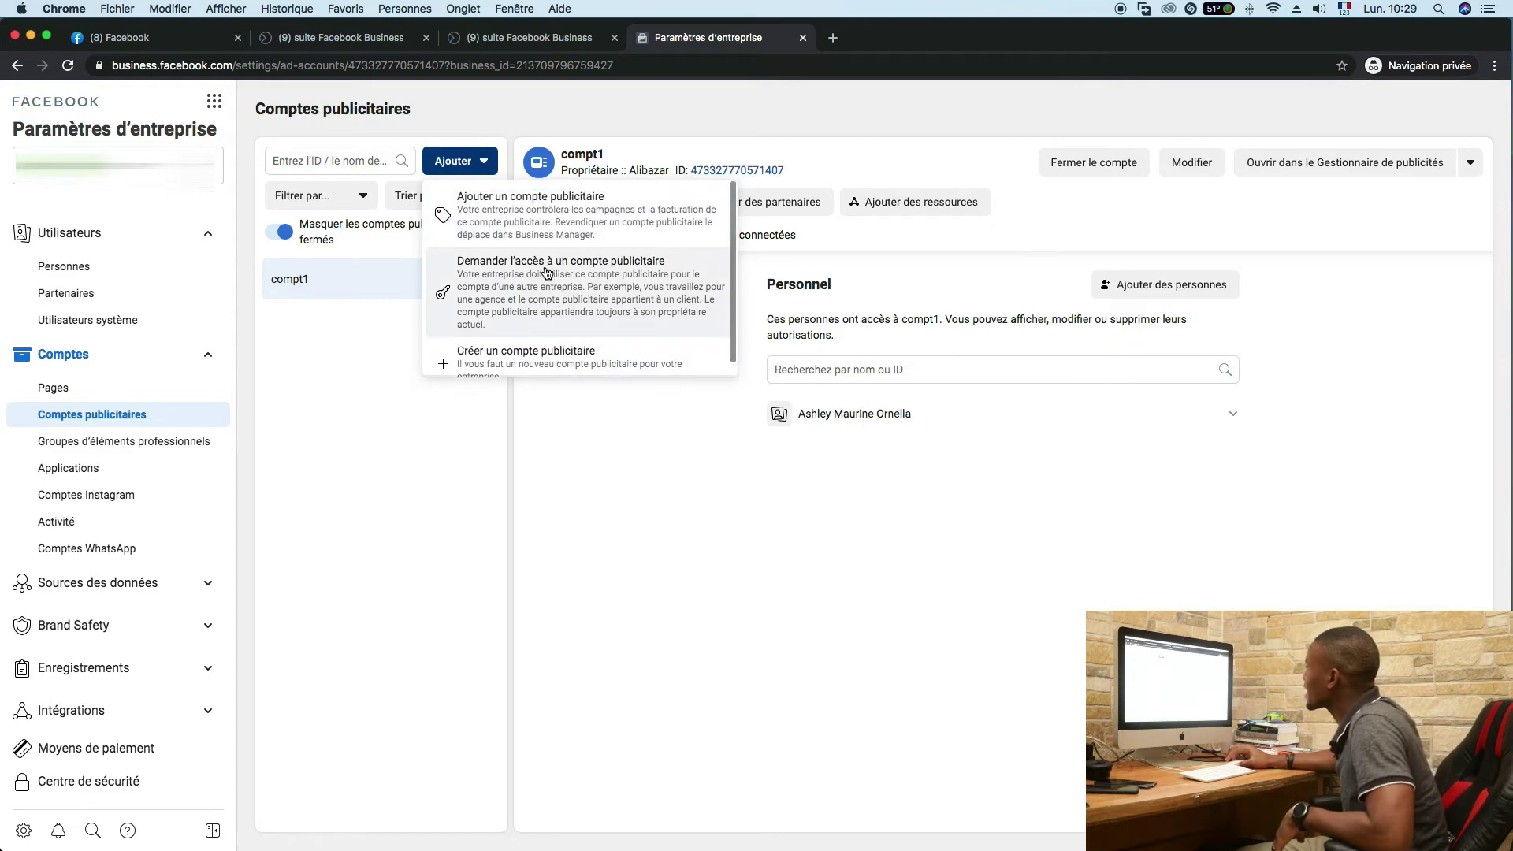
pyautogui.click(557, 345)
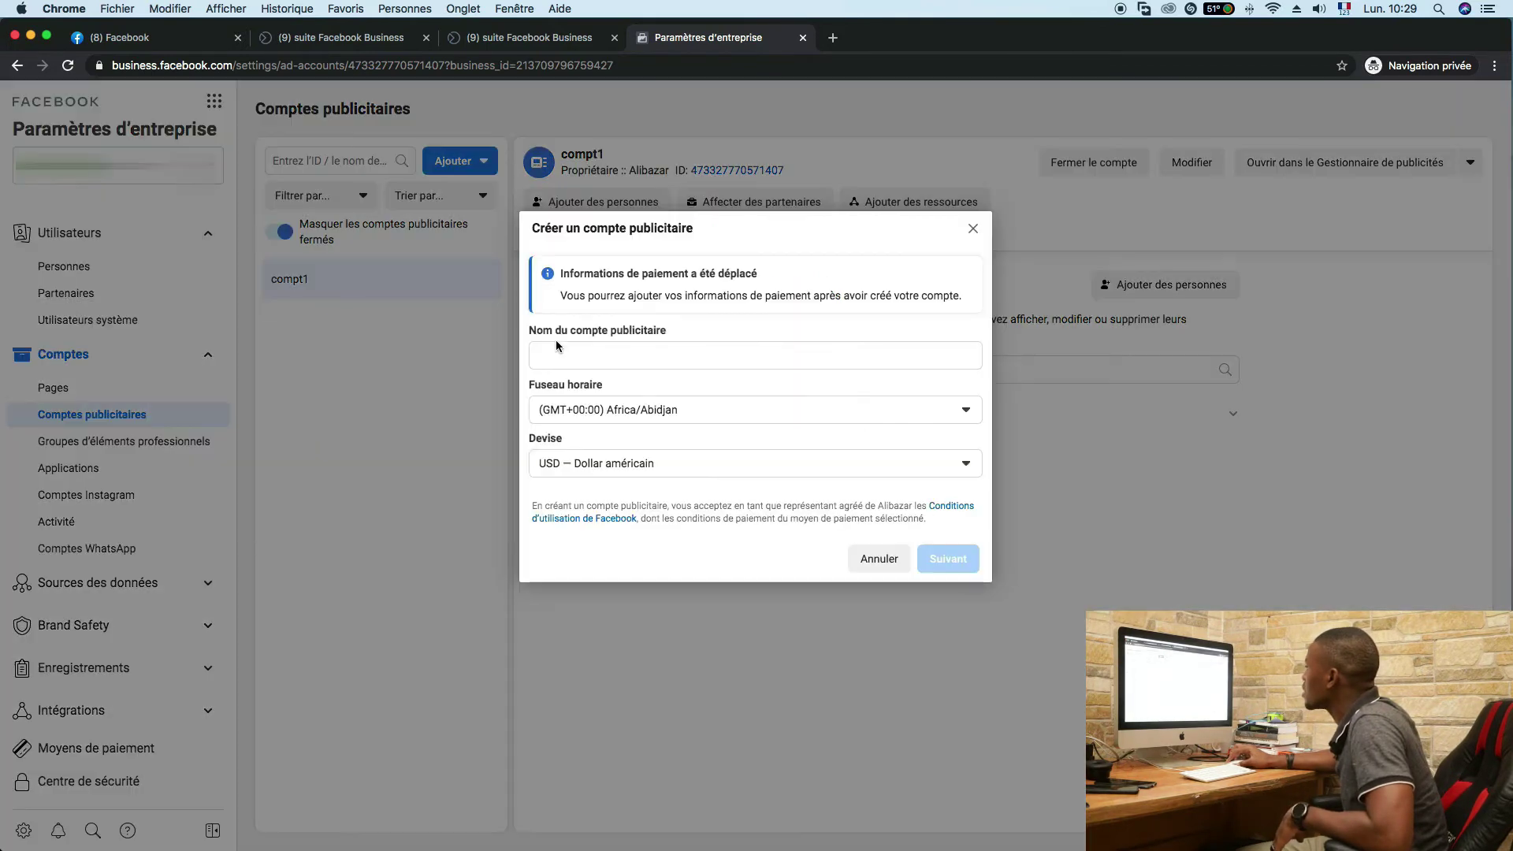
pyautogui.click(594, 352)
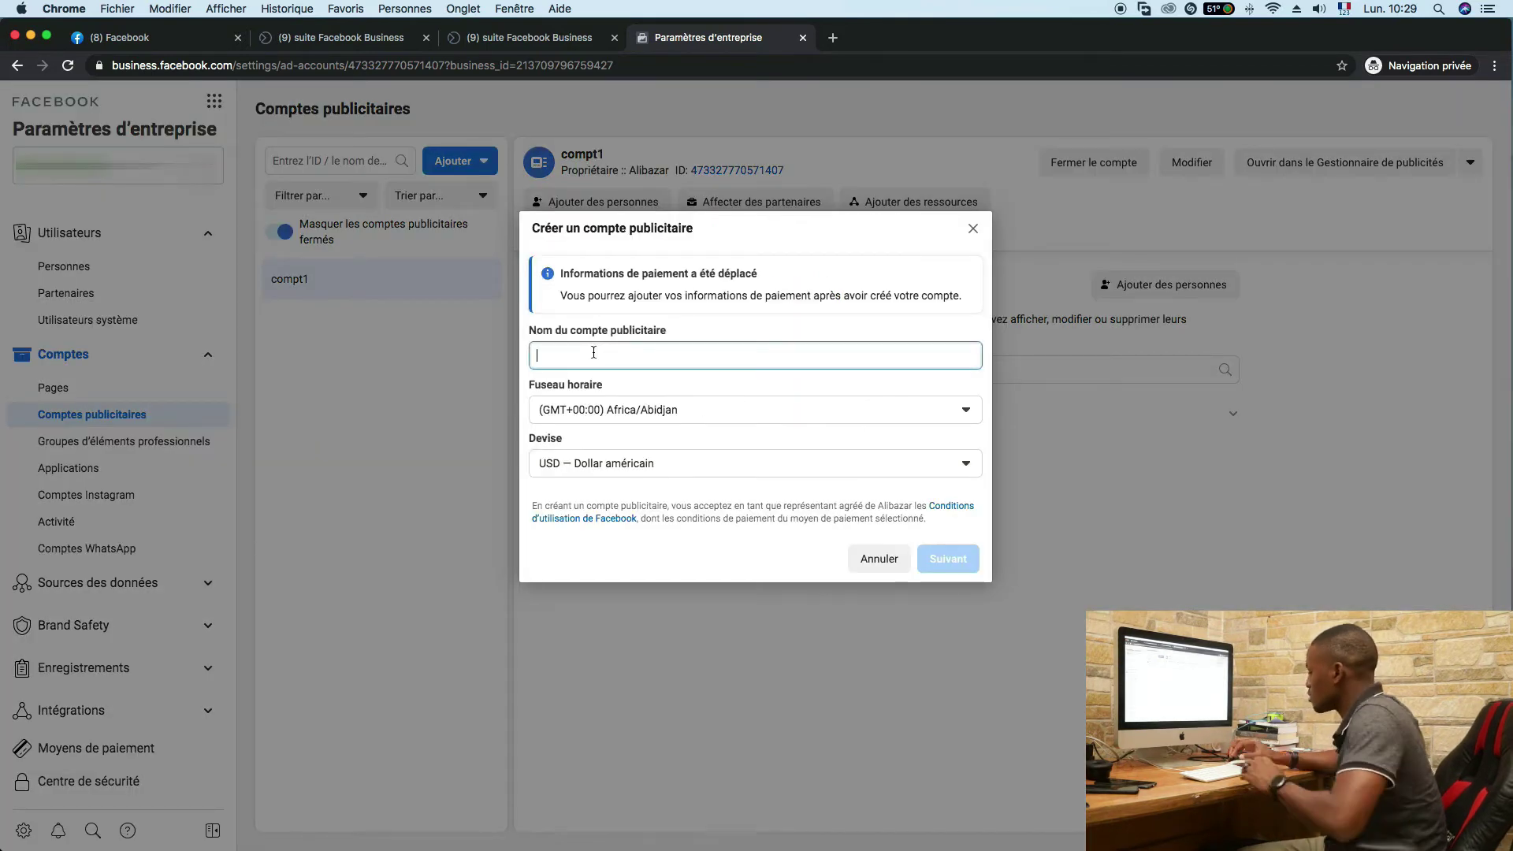
pyautogui.write('COMTPE')
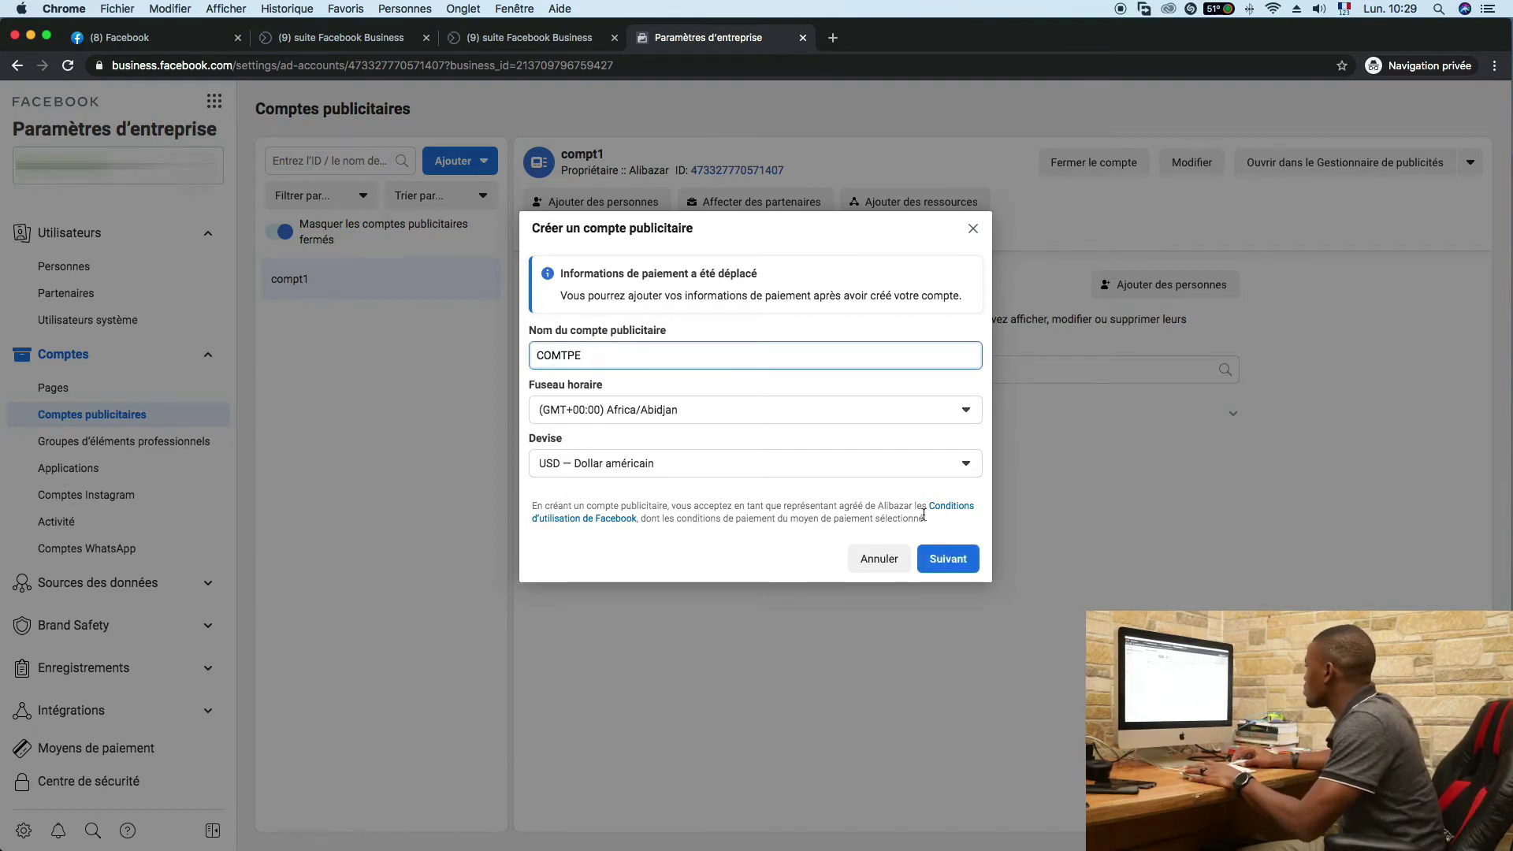
pyautogui.click(954, 558)
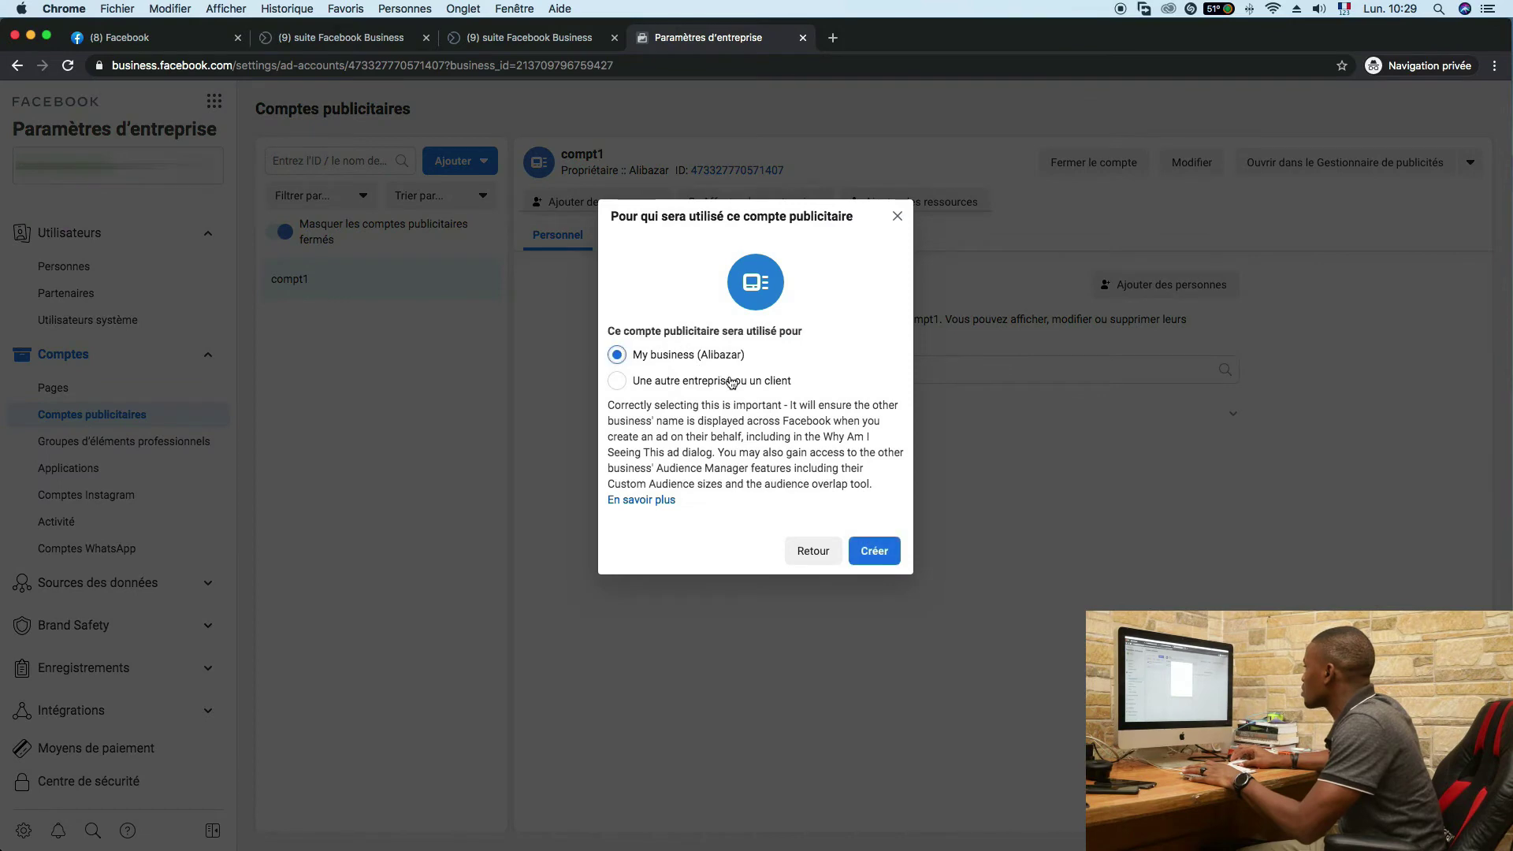
pyautogui.click(855, 558)
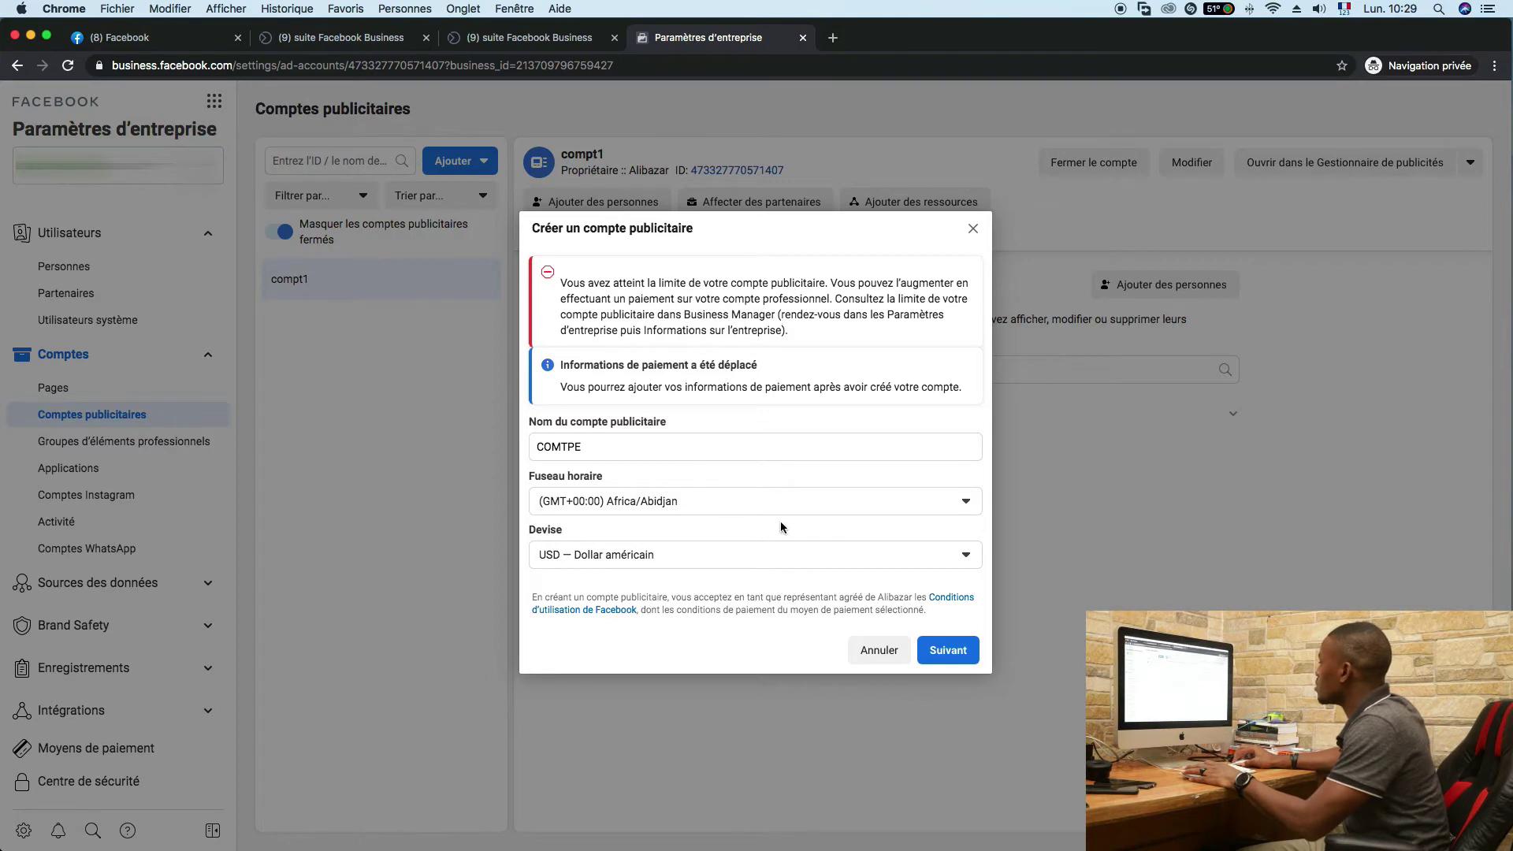
pyautogui.click(874, 648)
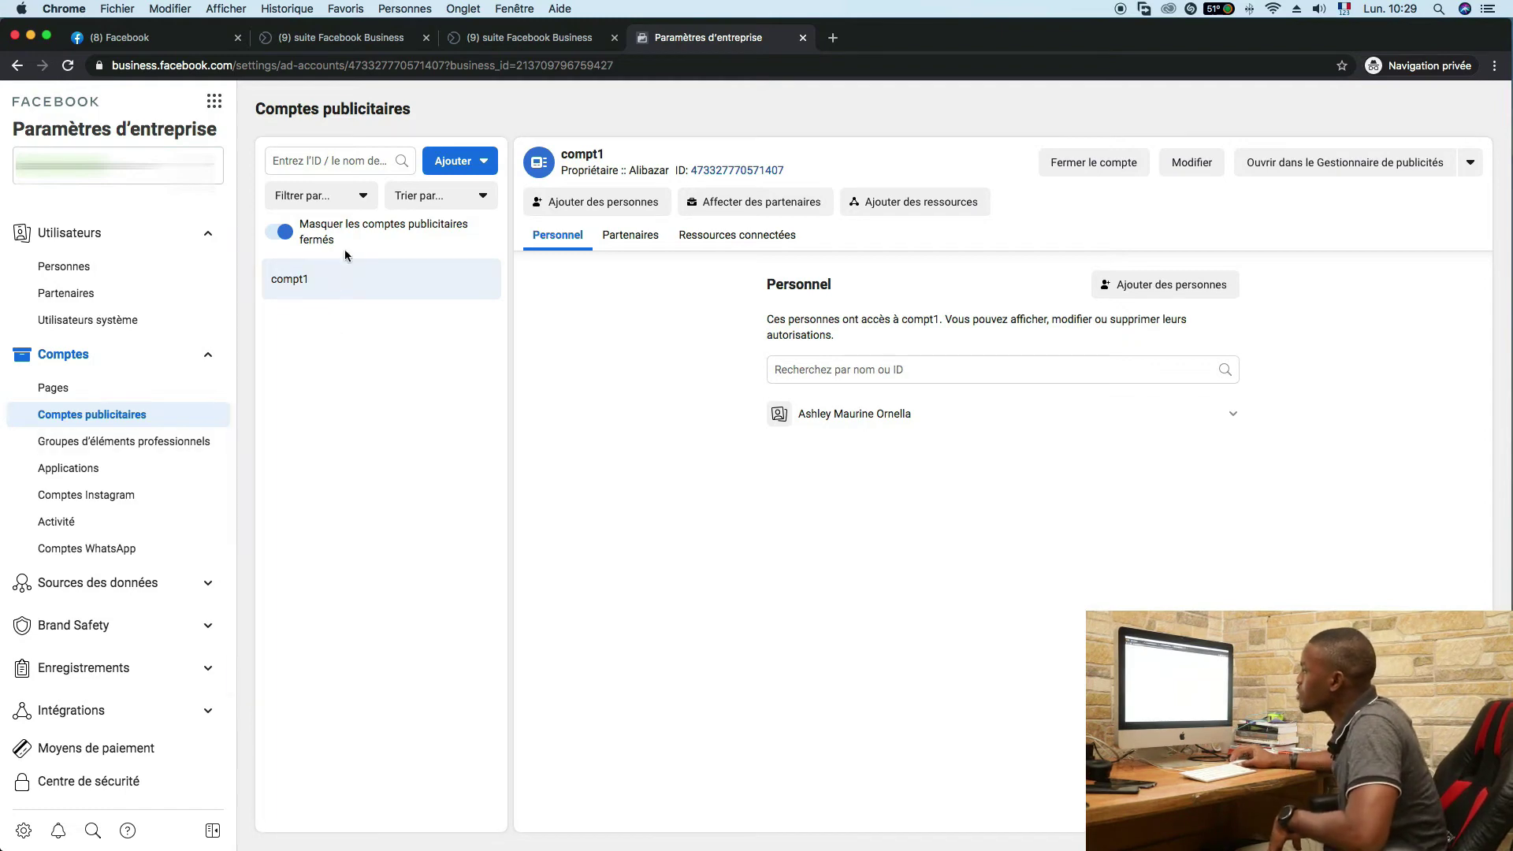
# Examine the Instagram account settings and linking form without linking an account, and view the WhatsApp account settings.
pyautogui.scroll(-2, 153, 439)
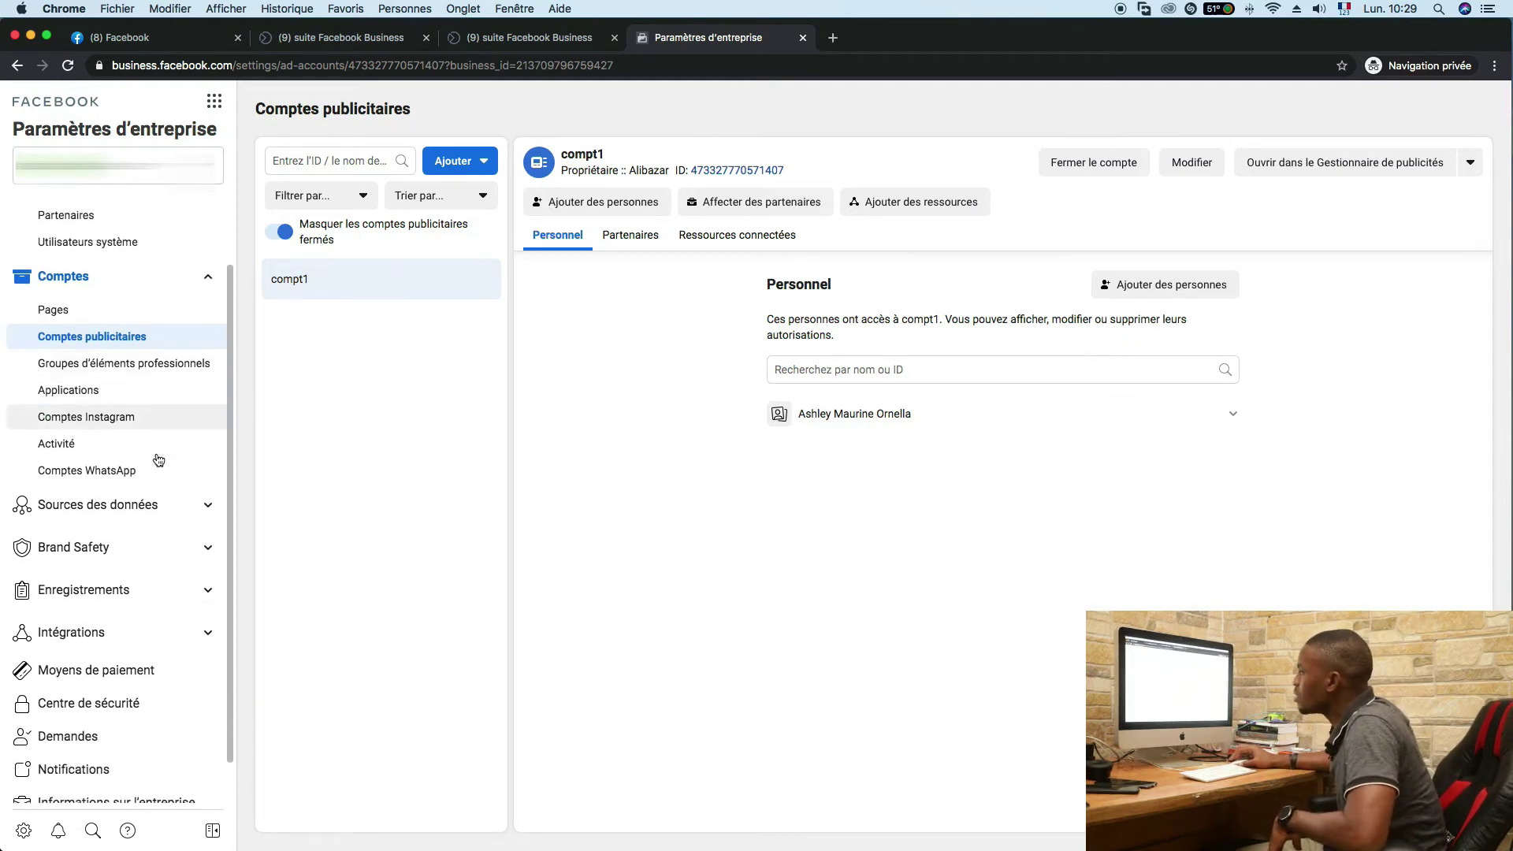
pyautogui.click(126, 418)
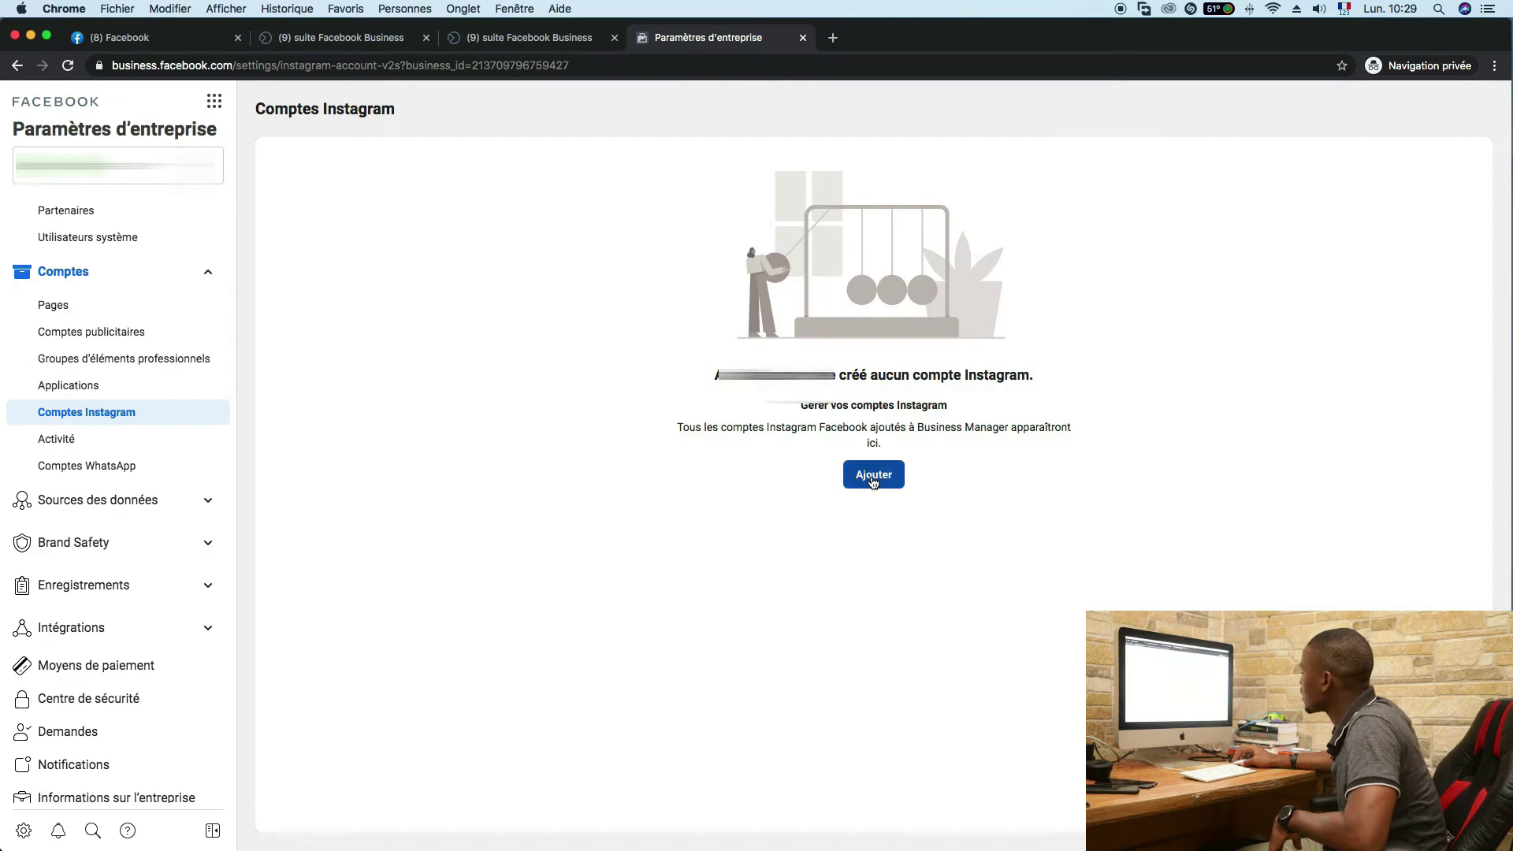
pyautogui.click(874, 477)
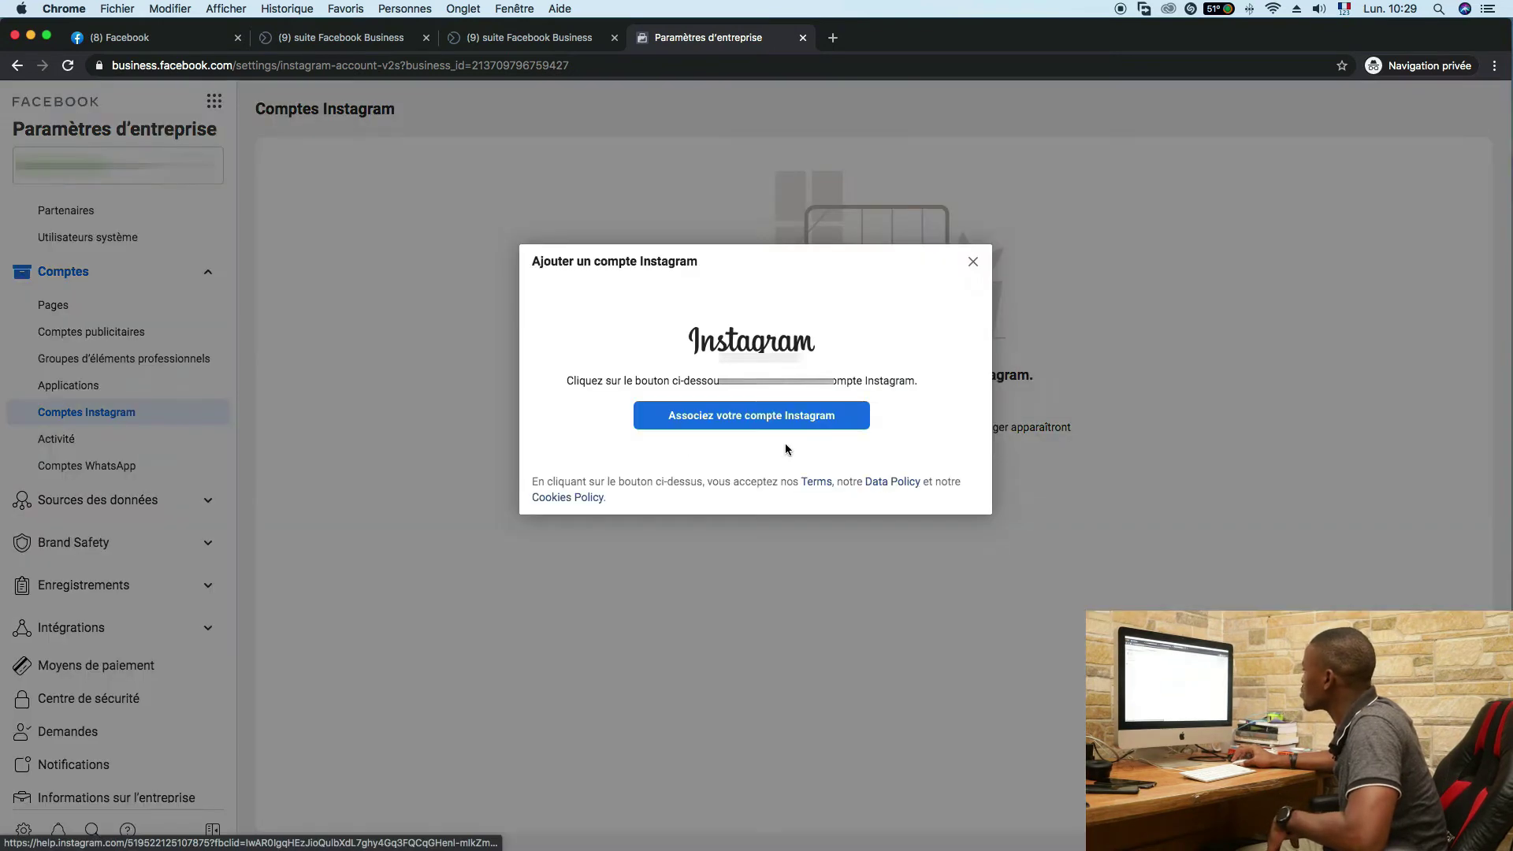
pyautogui.click(974, 263)
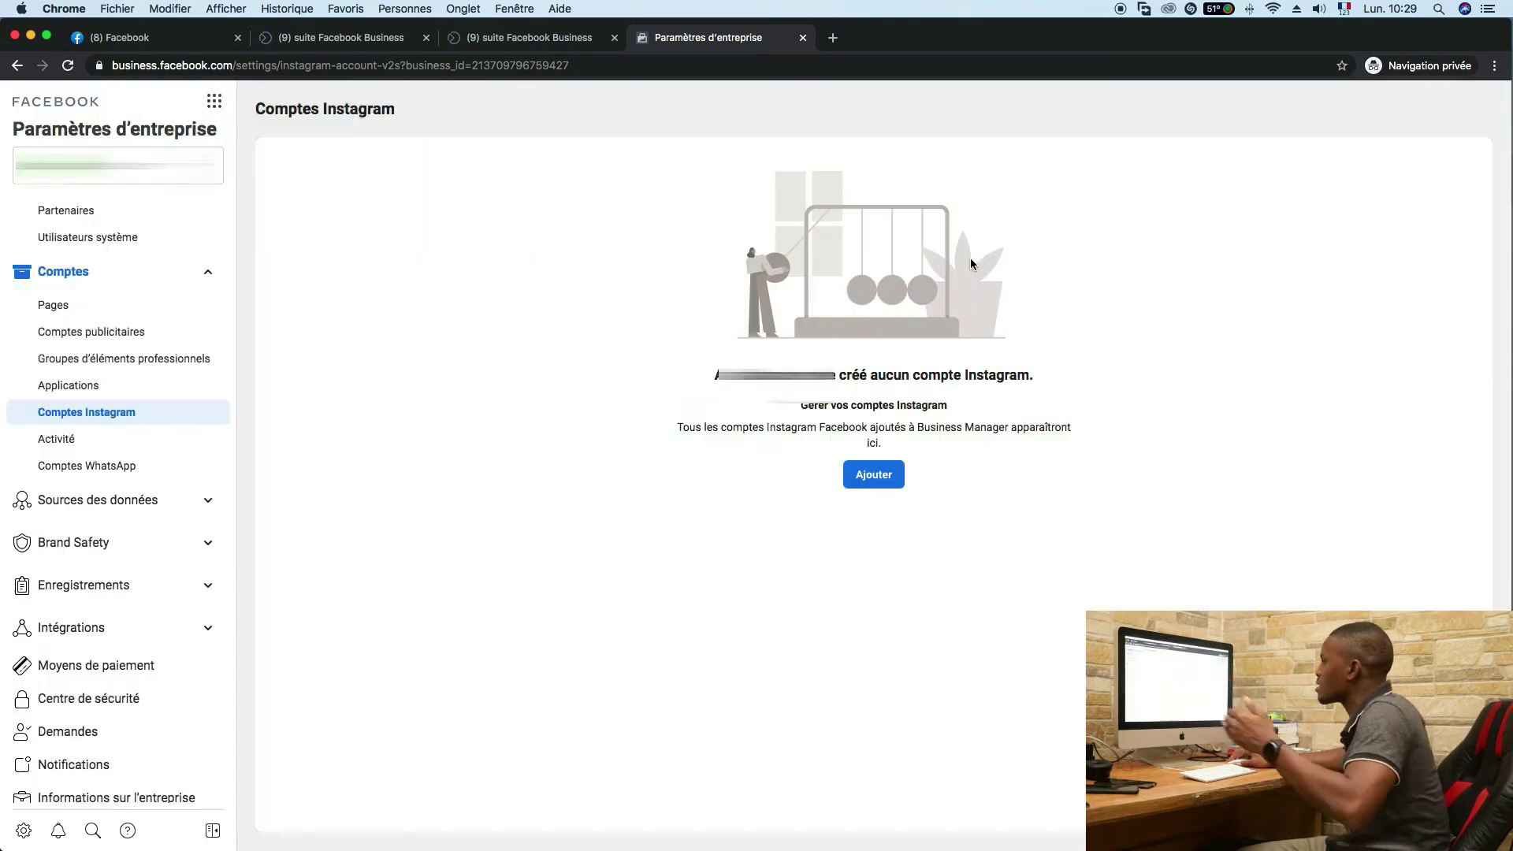
pyautogui.click(130, 472)
pyautogui.scroll(-1, 150, 475)
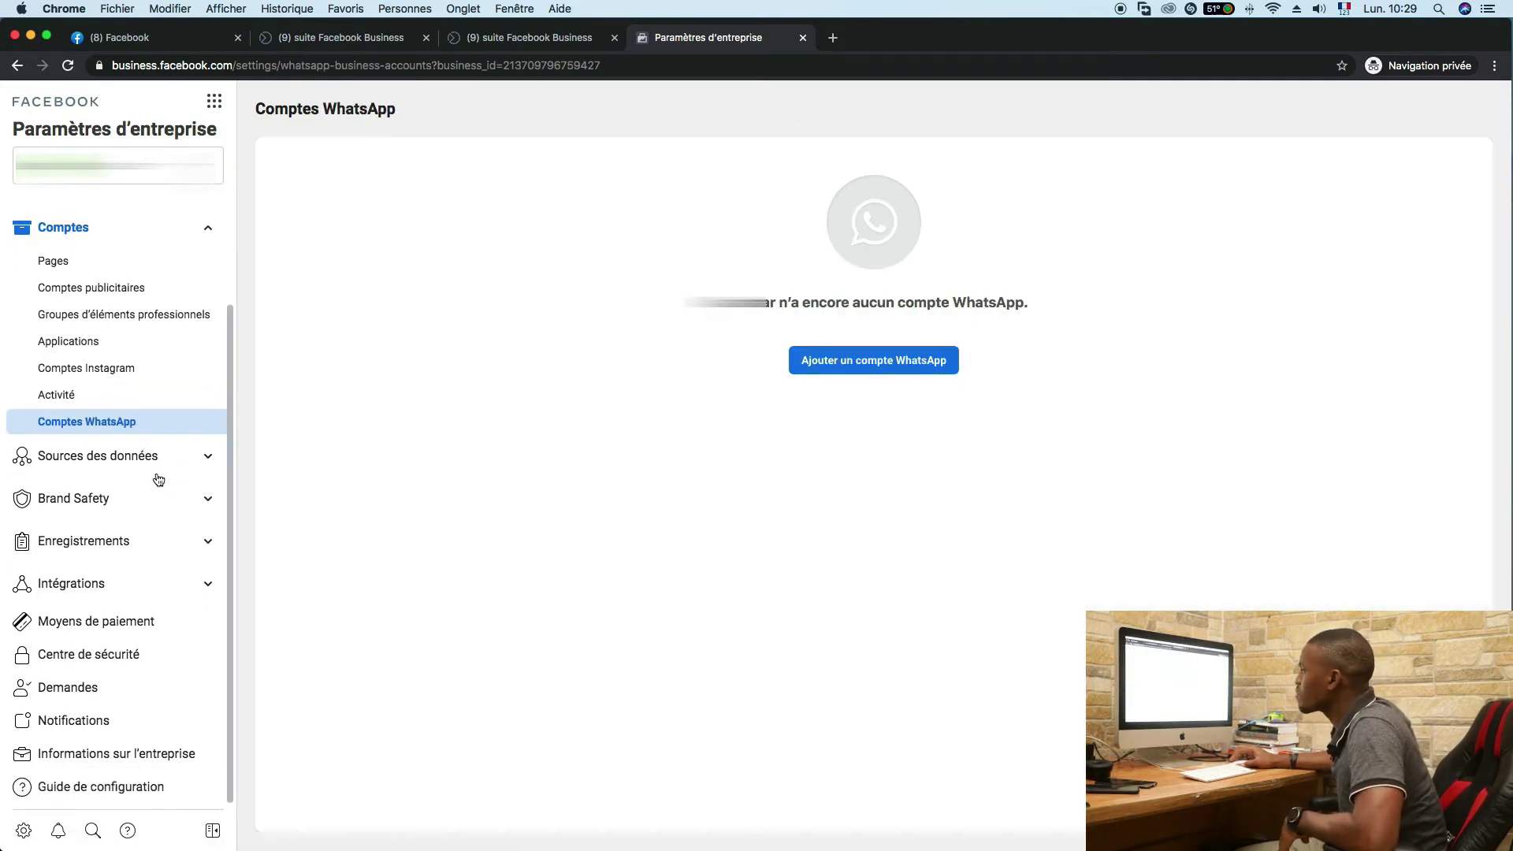
# Examine the form for creating a pixel in the data sources settings, without creating one.
pyautogui.click(203, 458)
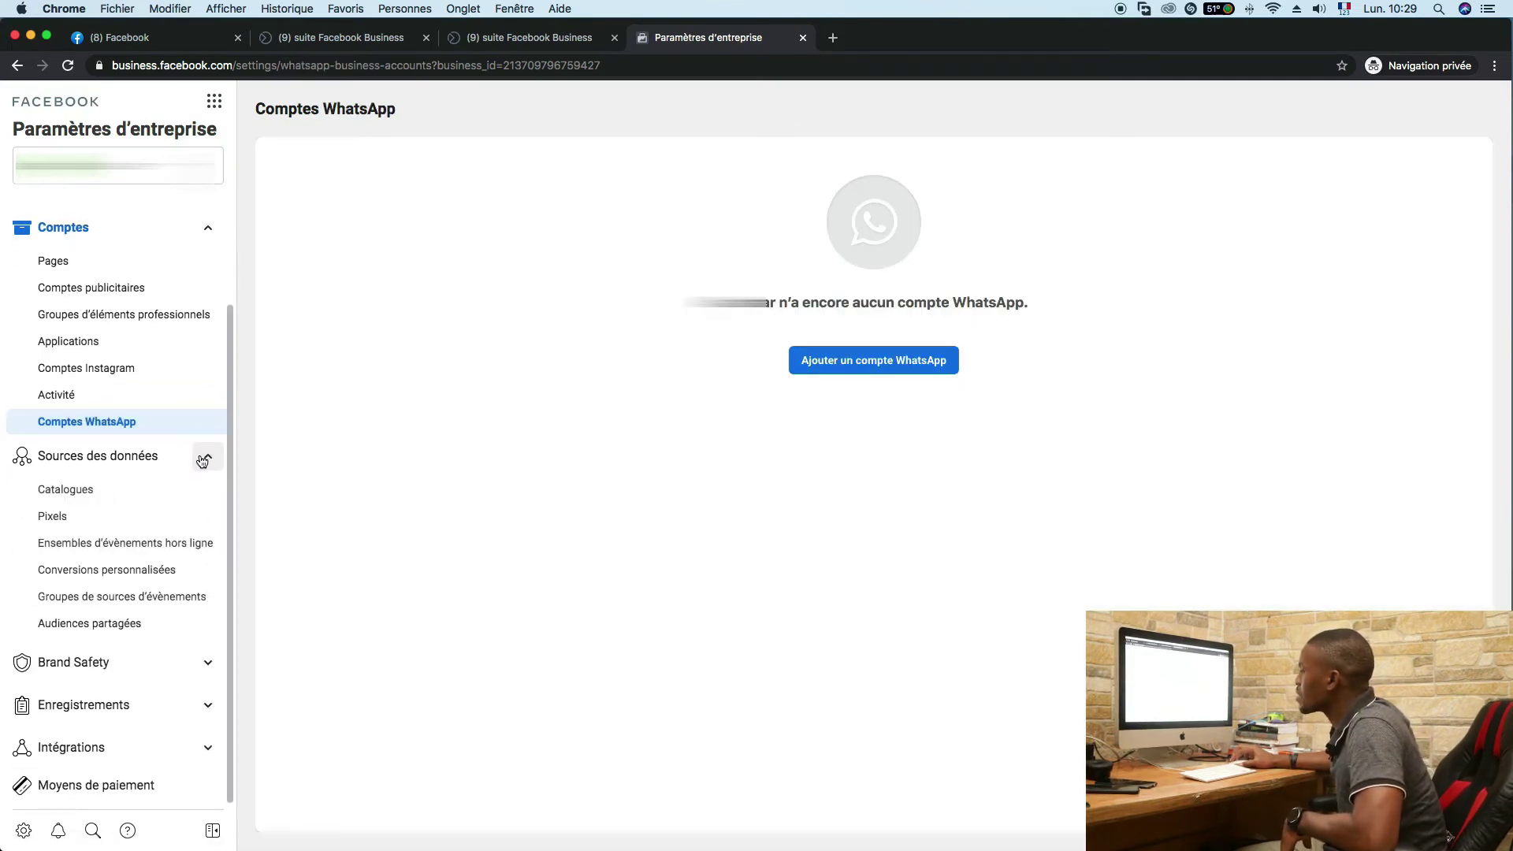
pyautogui.click(88, 516)
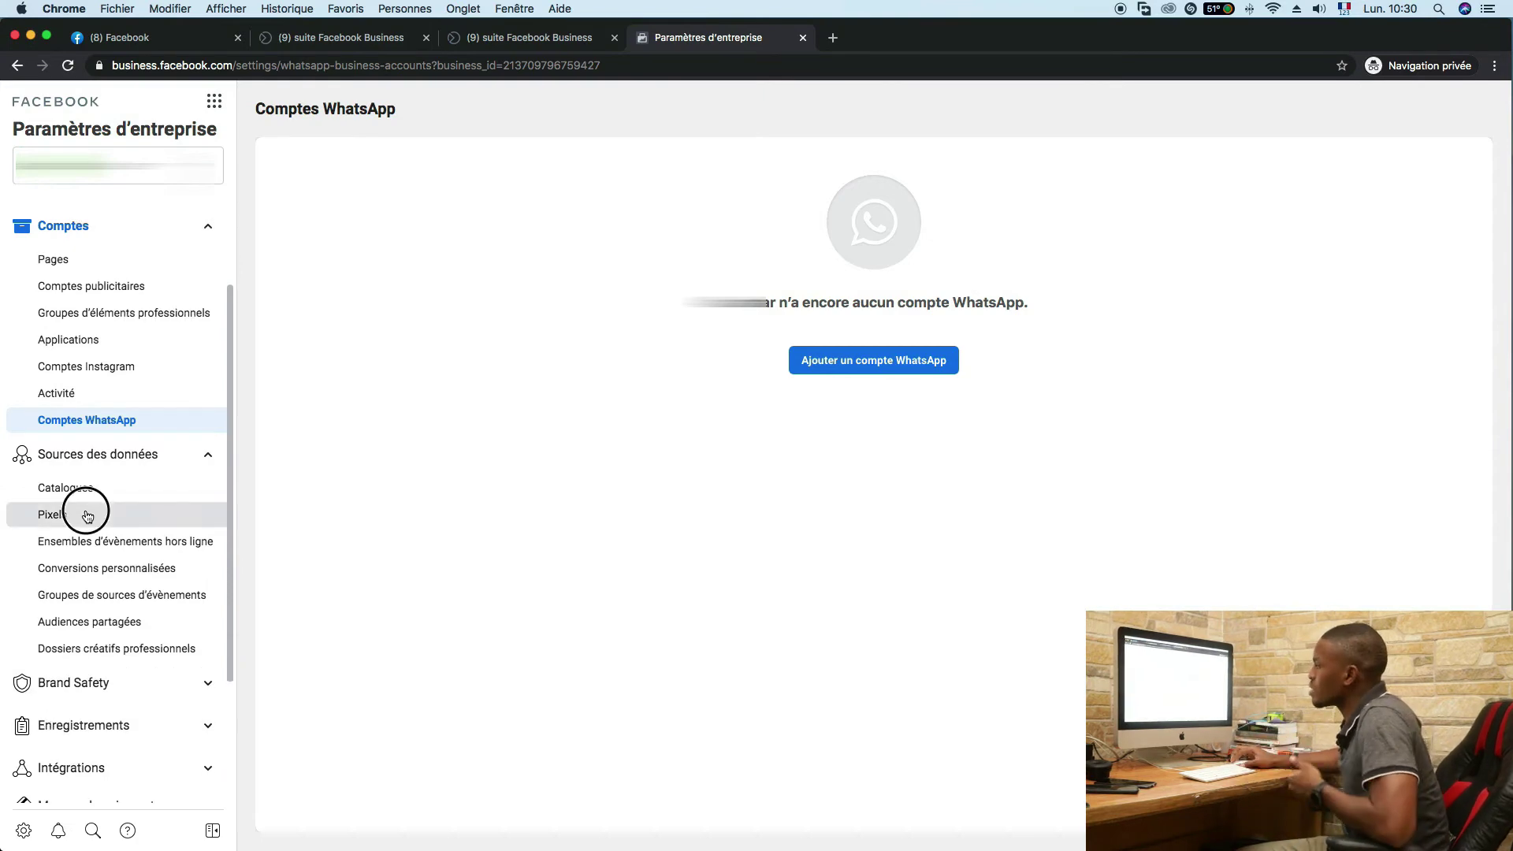
pyautogui.click(871, 472)
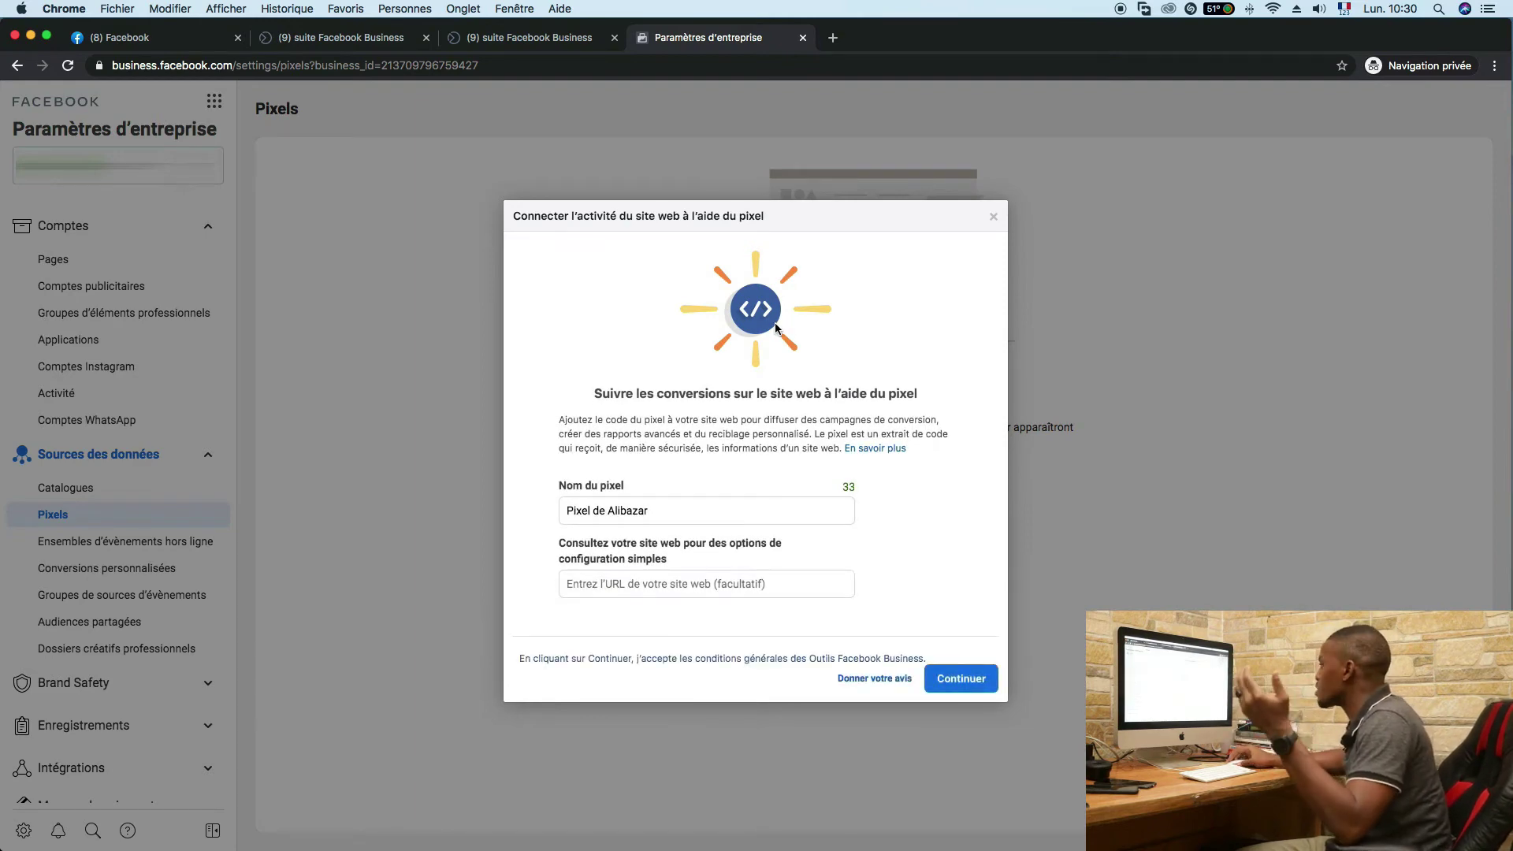
pyautogui.click(994, 218)
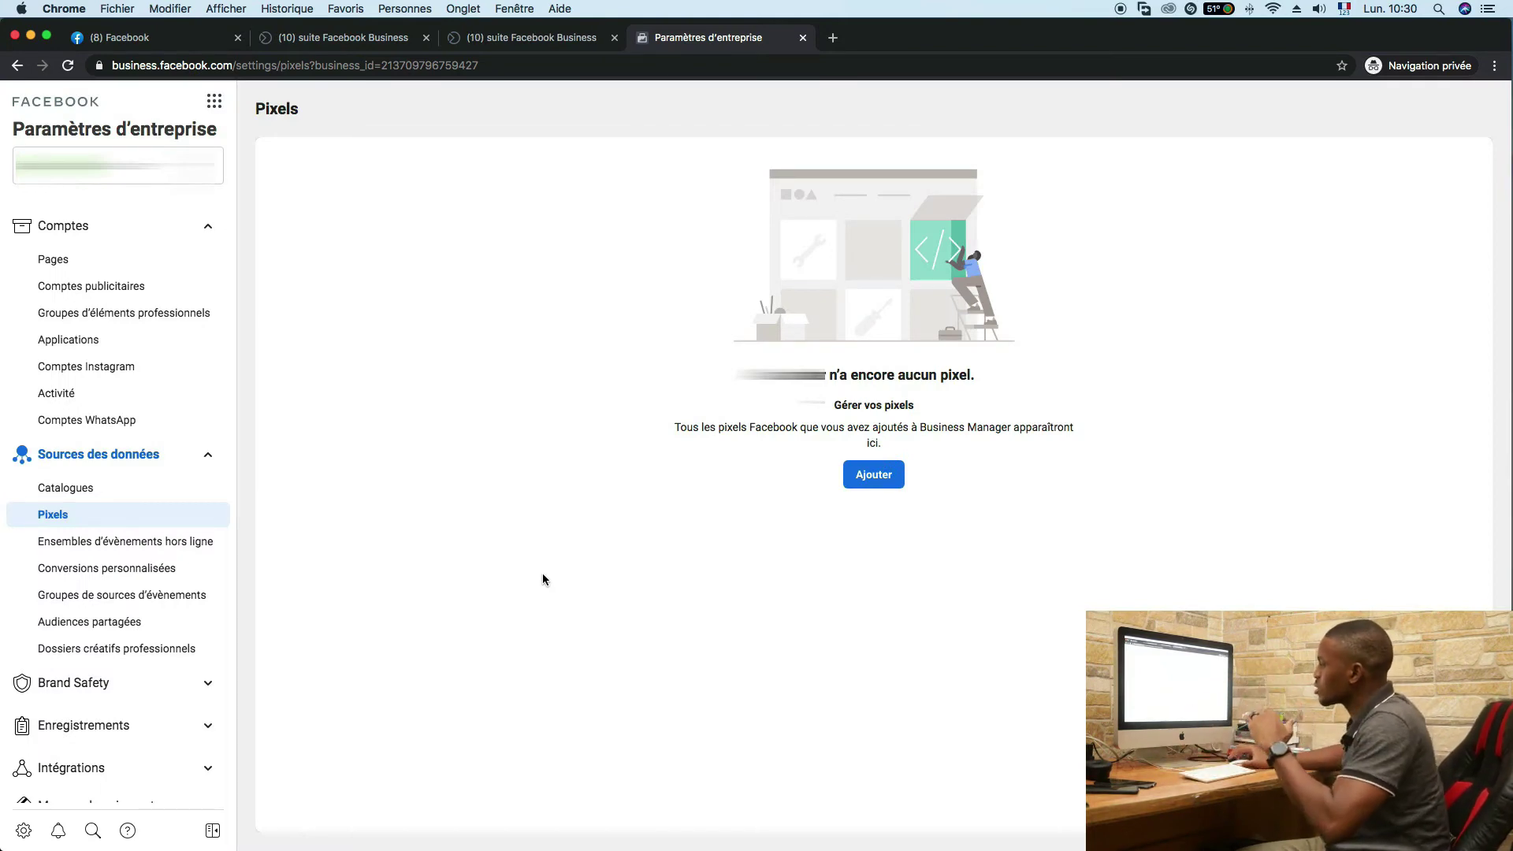
# View the business's payment methods settings and where a payment method is added.
pyautogui.scroll(-3, 162, 583)
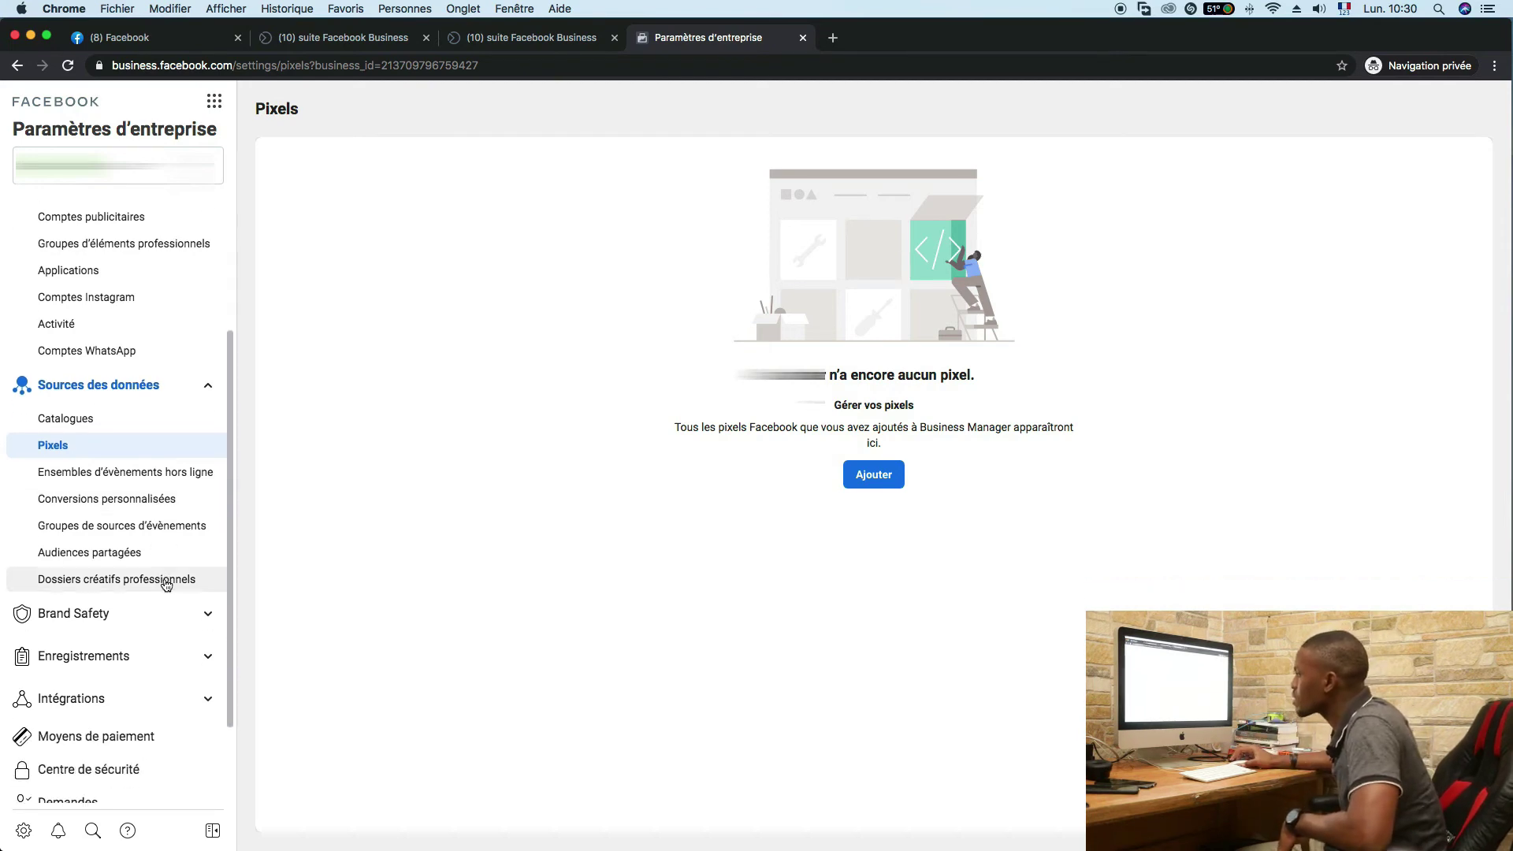
pyautogui.scroll(-2, 164, 584)
pyautogui.click(169, 622)
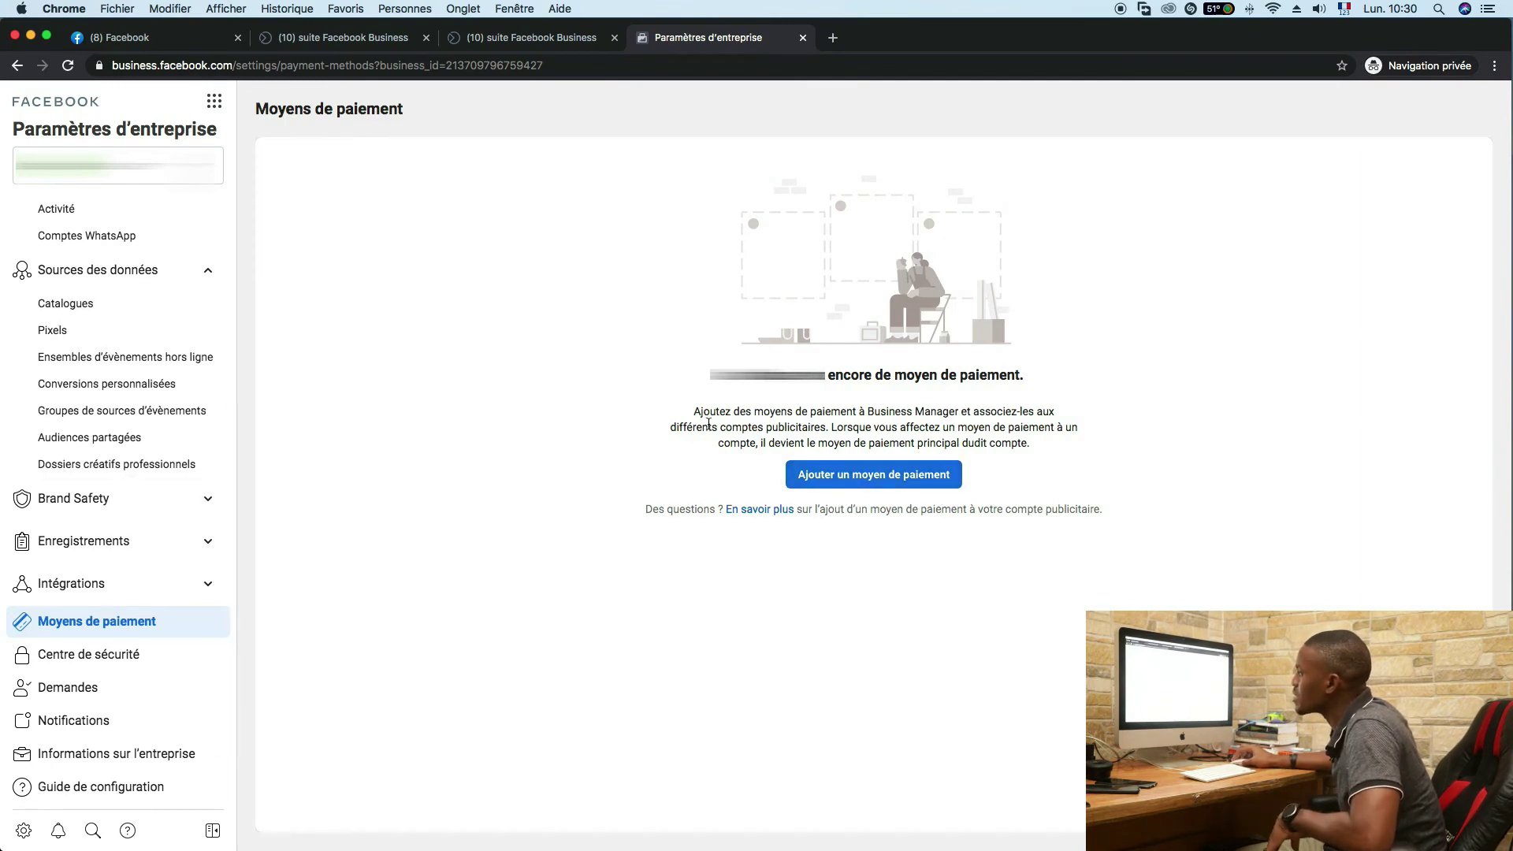
# Require two-factor authentication for administrators only (Administrateurs uniquement) in the security centre.
pyautogui.click(120, 659)
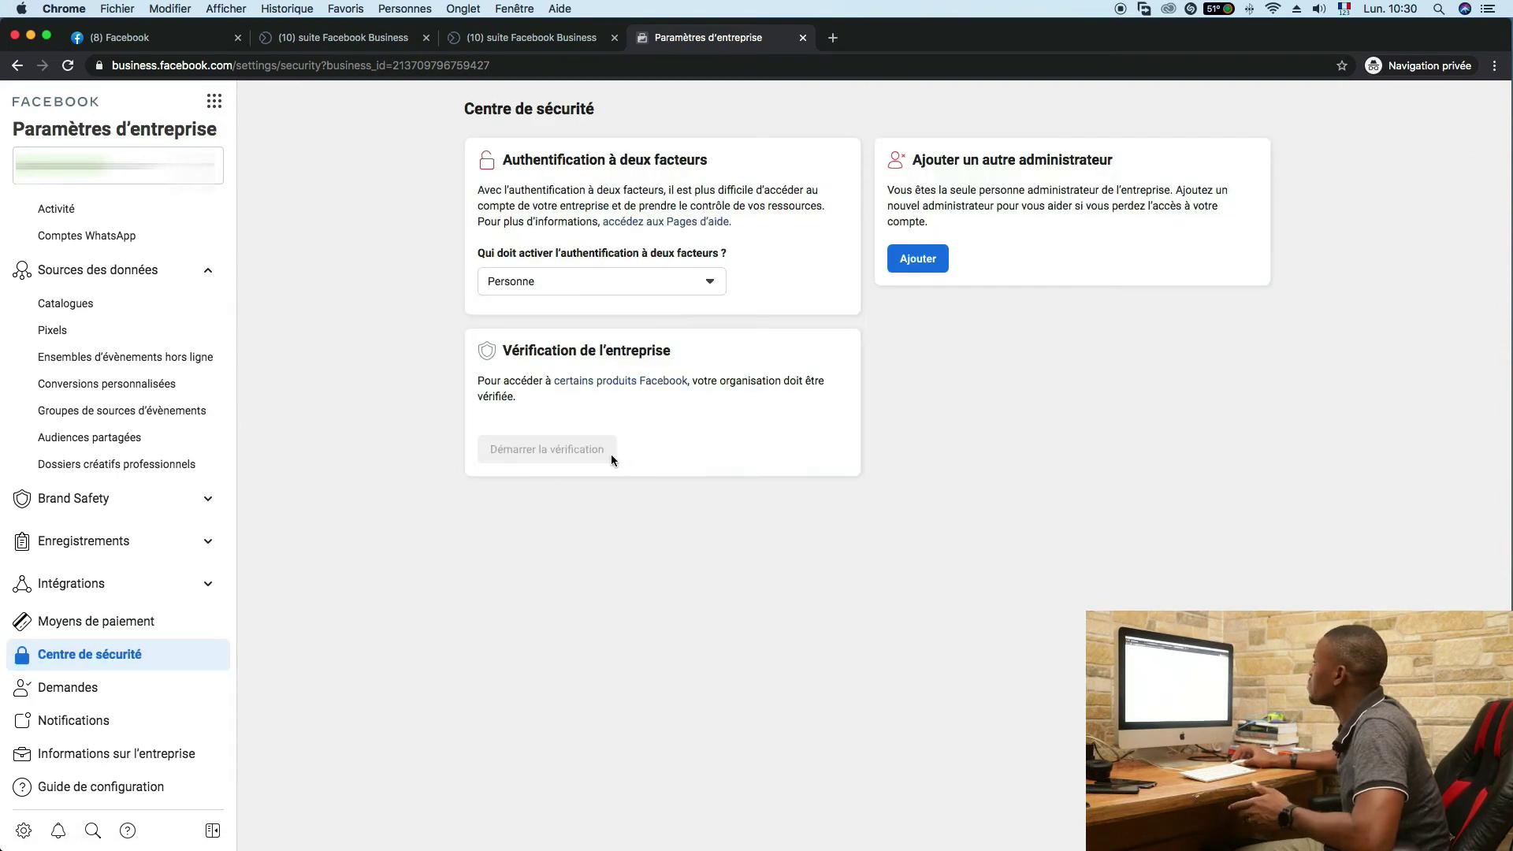
pyautogui.click(692, 284)
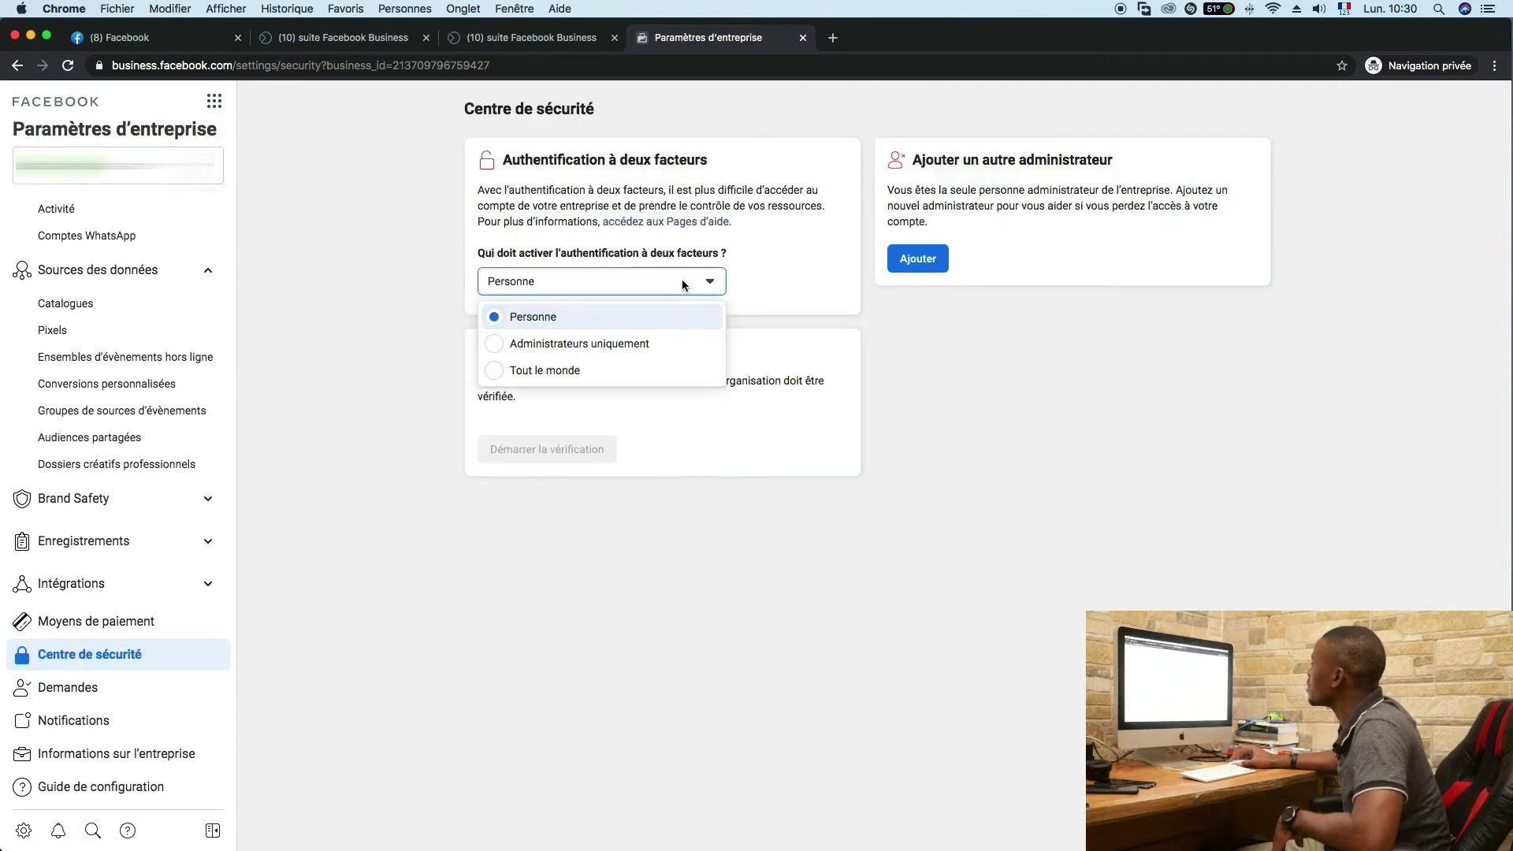
pyautogui.click(812, 285)
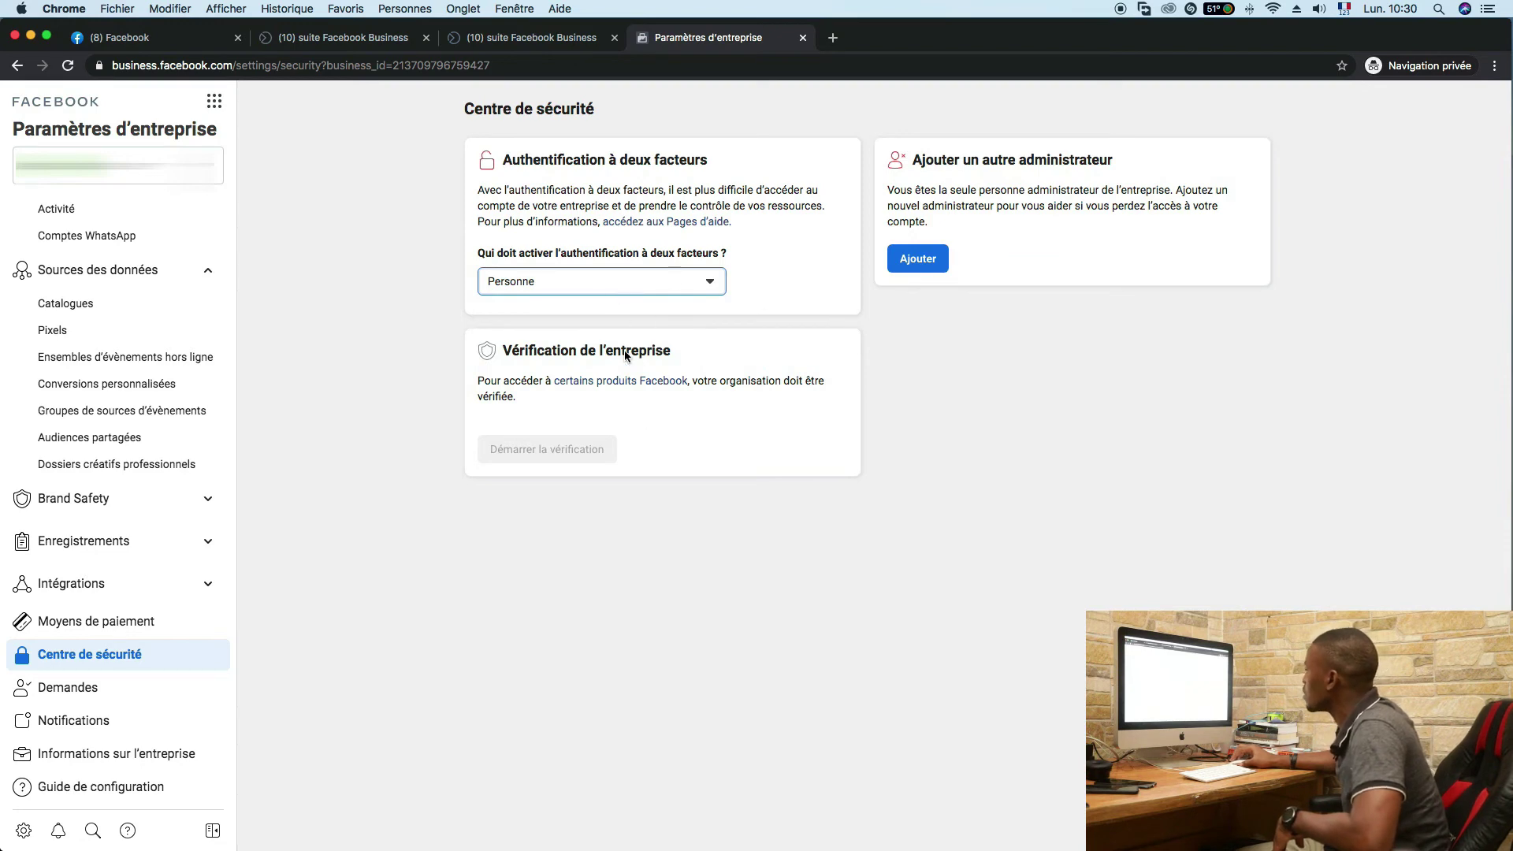
pyautogui.click(643, 277)
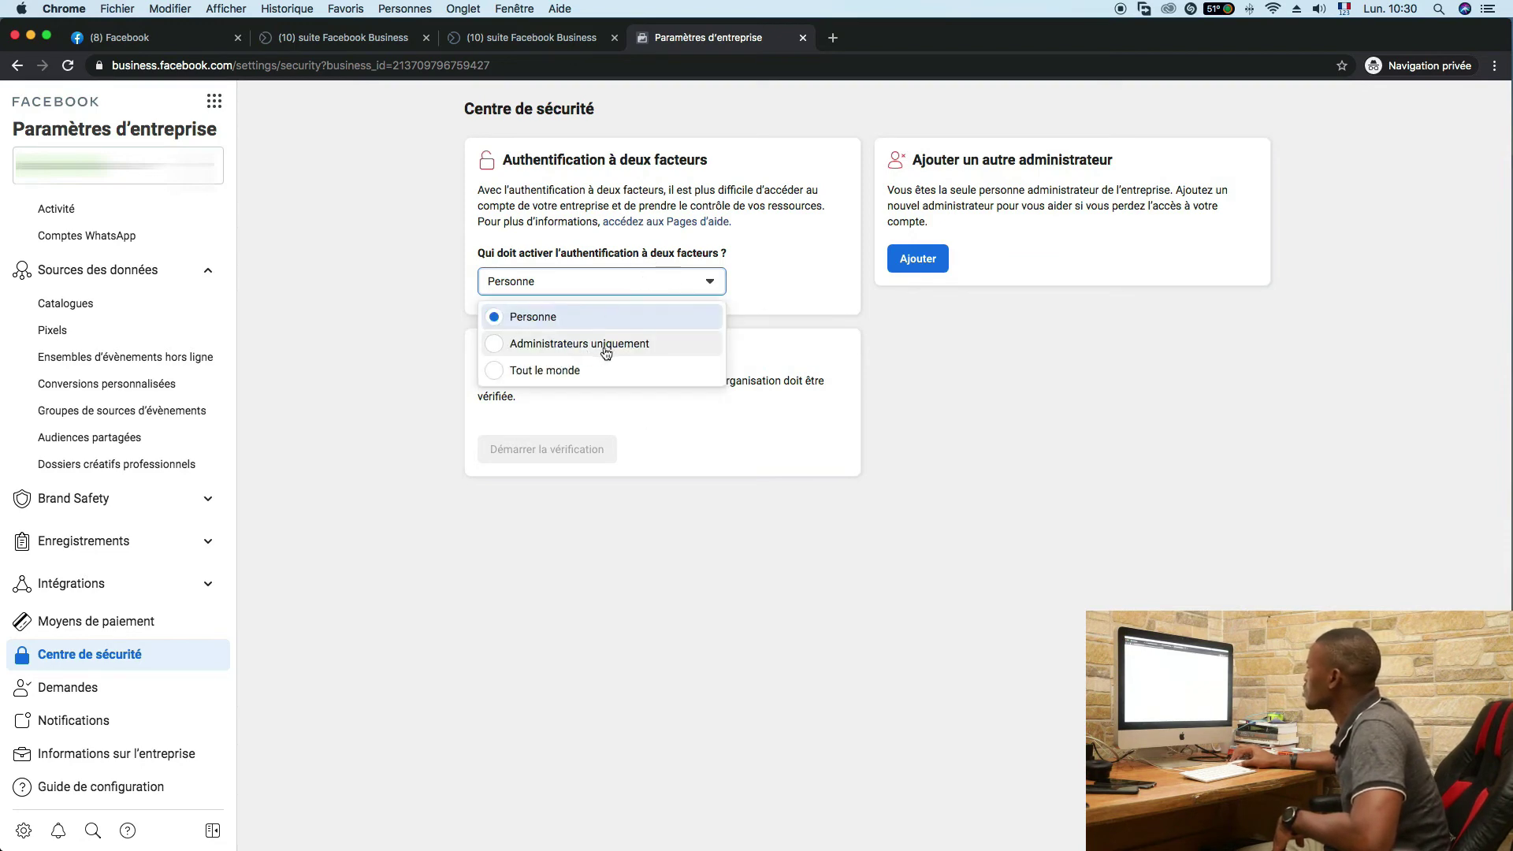
pyautogui.click(556, 343)
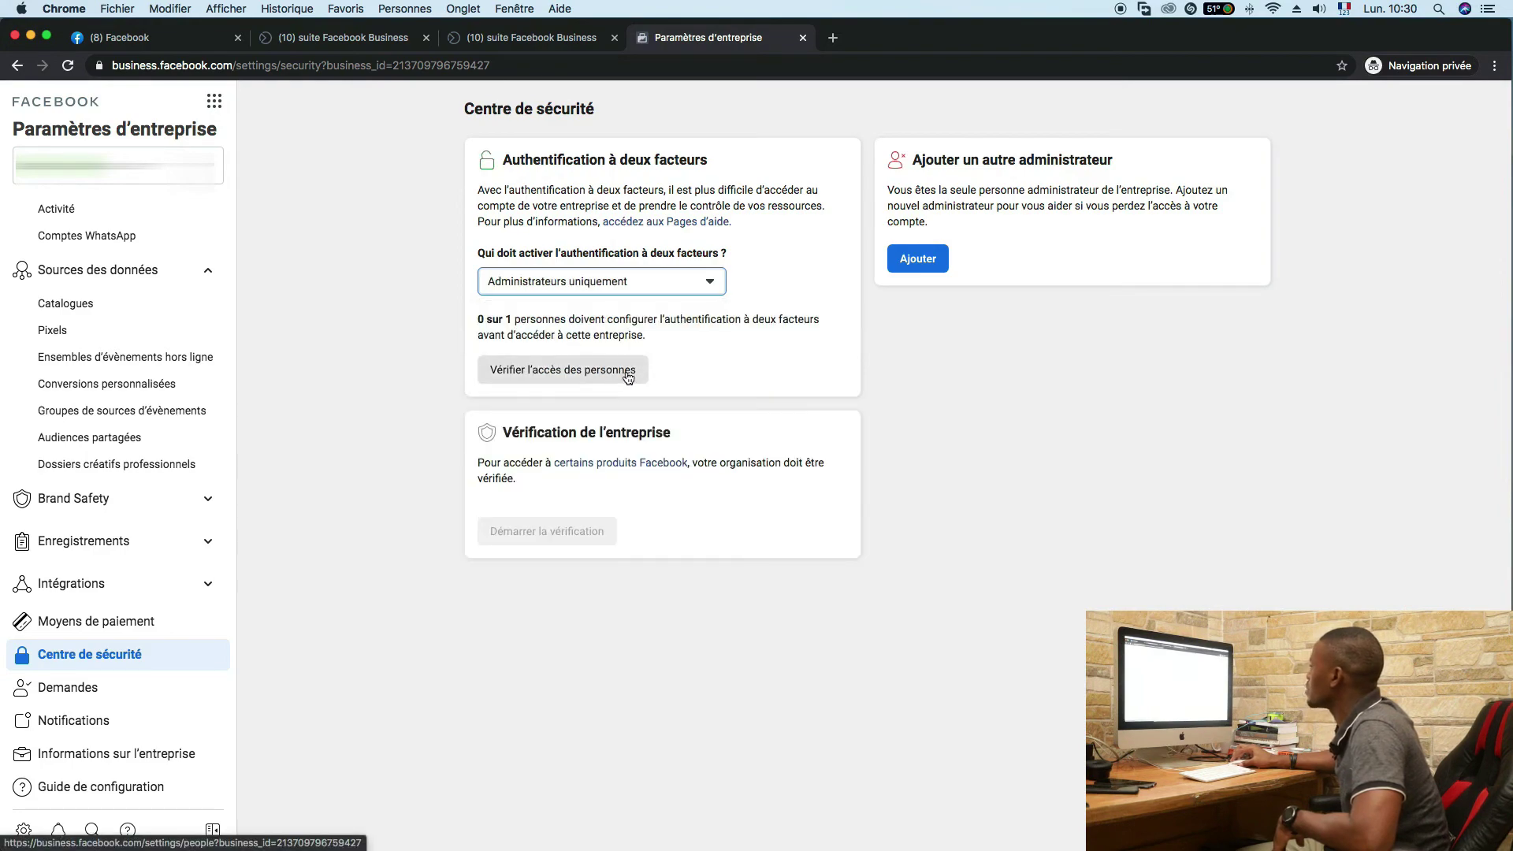
pyautogui.scroll(5, 659, 230)
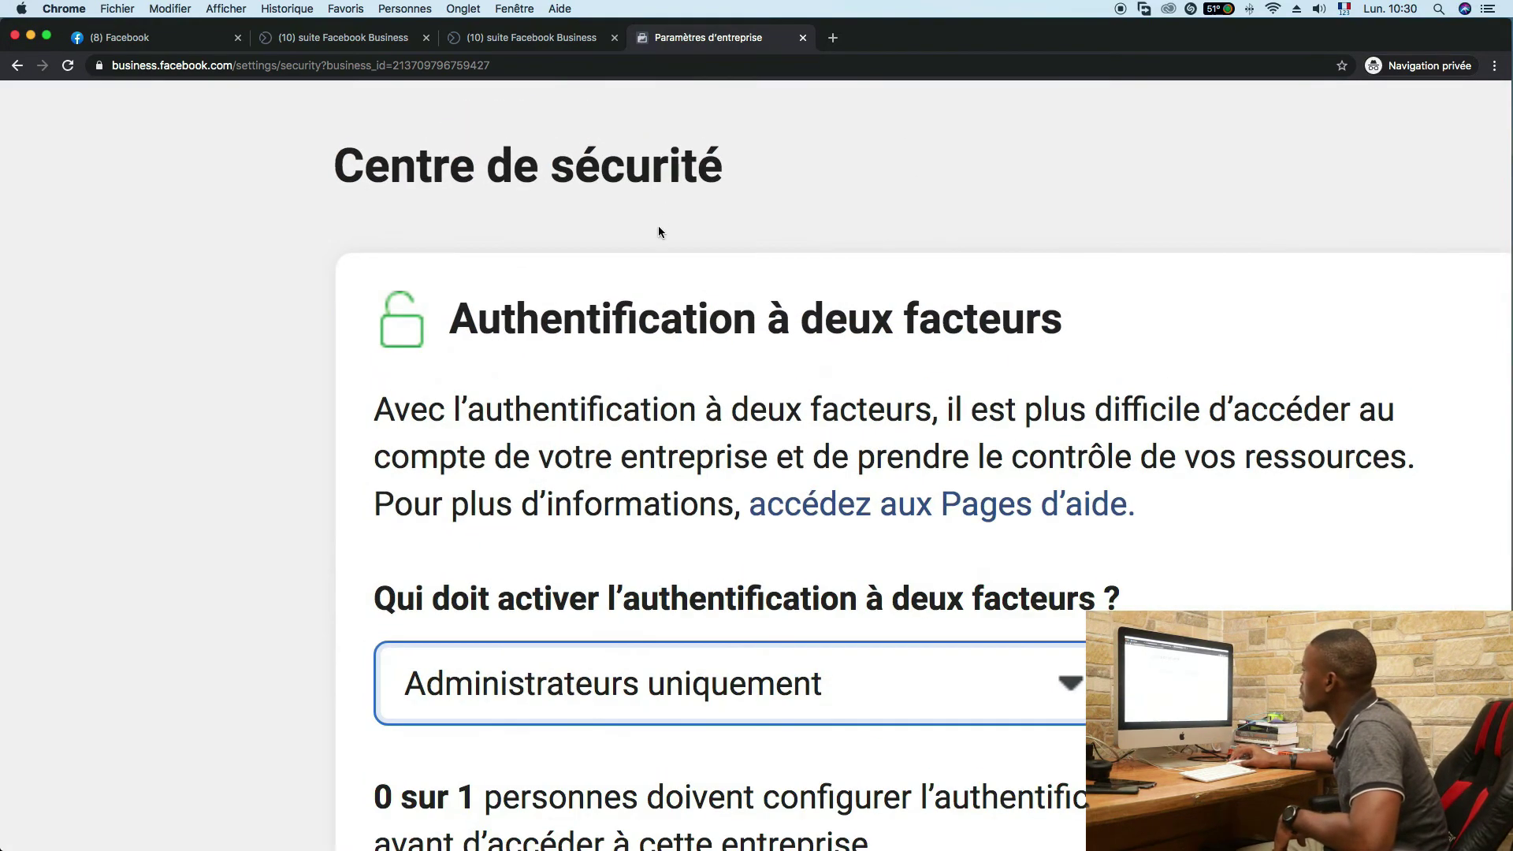
pyautogui.click(236, 9)
pyautogui.click(260, 133)
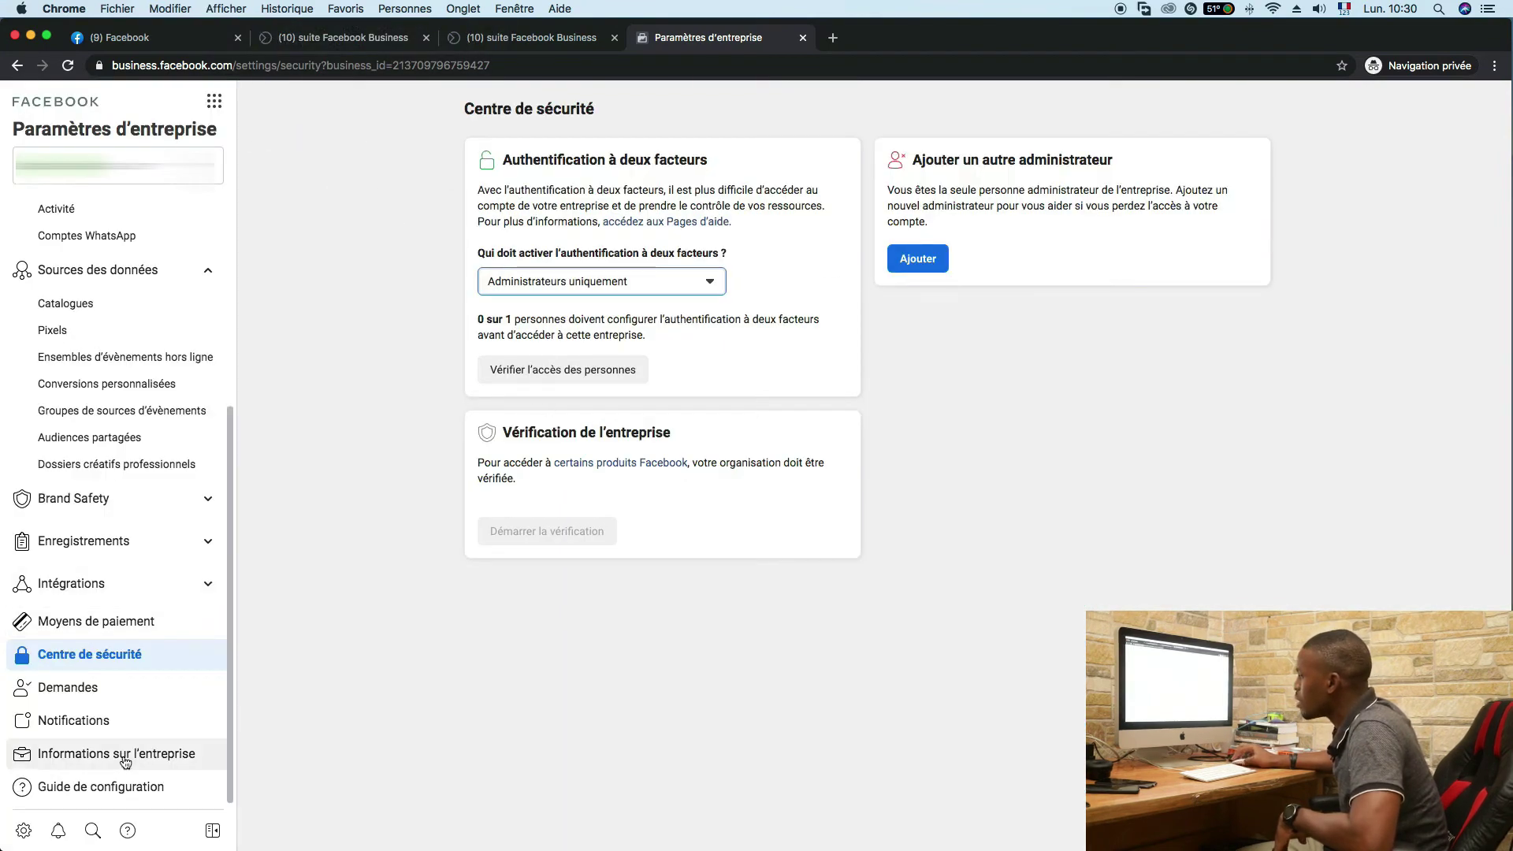
# Look over the business information page, including the official company details, verification status, history and maximum number of ad accounts.
pyautogui.click(131, 758)
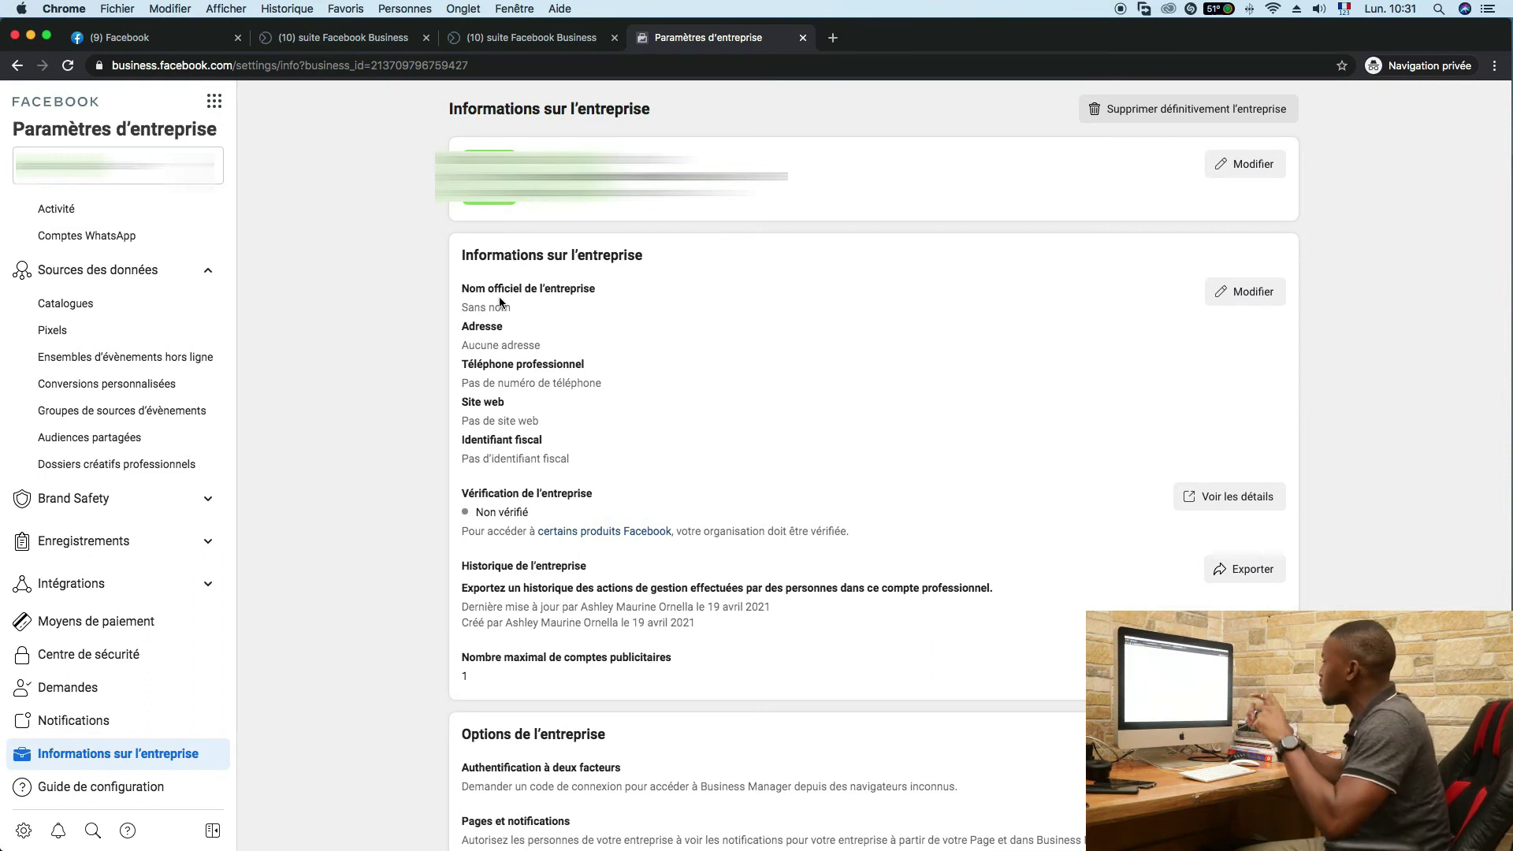
pyautogui.scroll(-1, 500, 301)
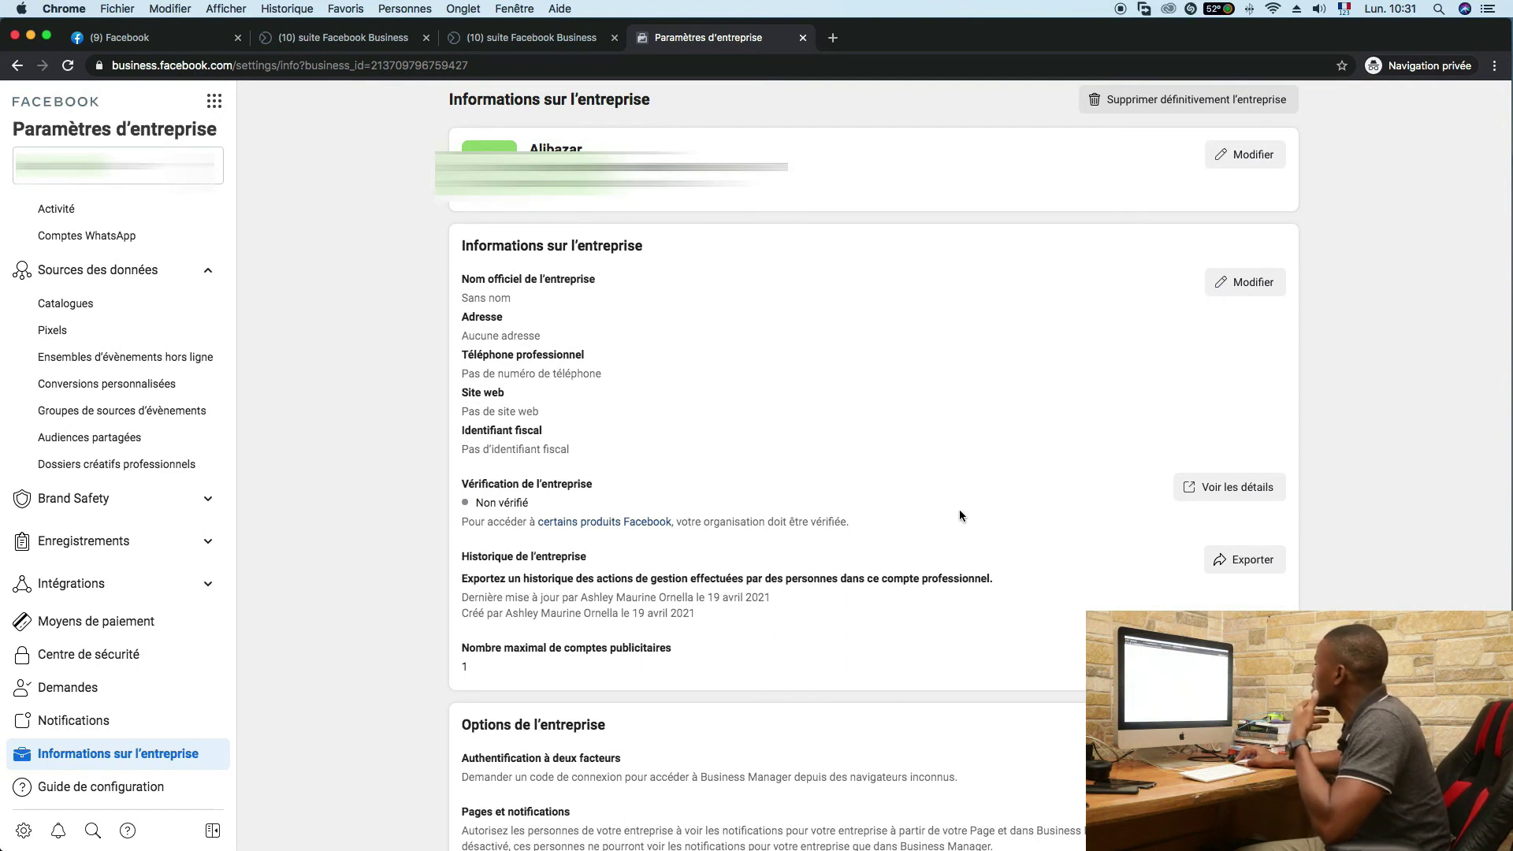
pyautogui.scroll(1, 858, 463)
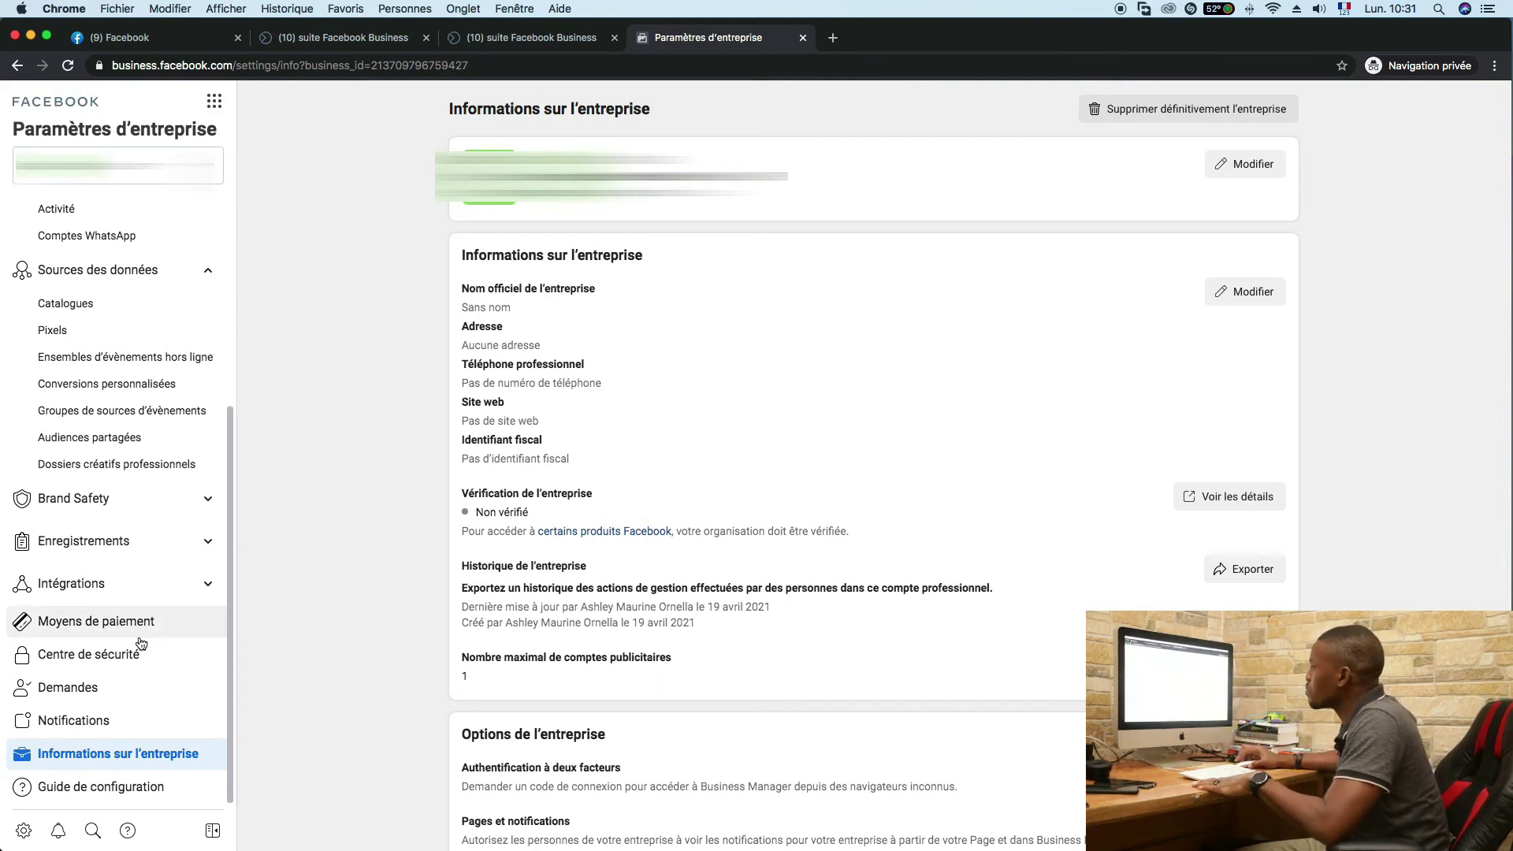
pyautogui.scroll(5, 136, 615)
pyautogui.scroll(-5, 136, 615)
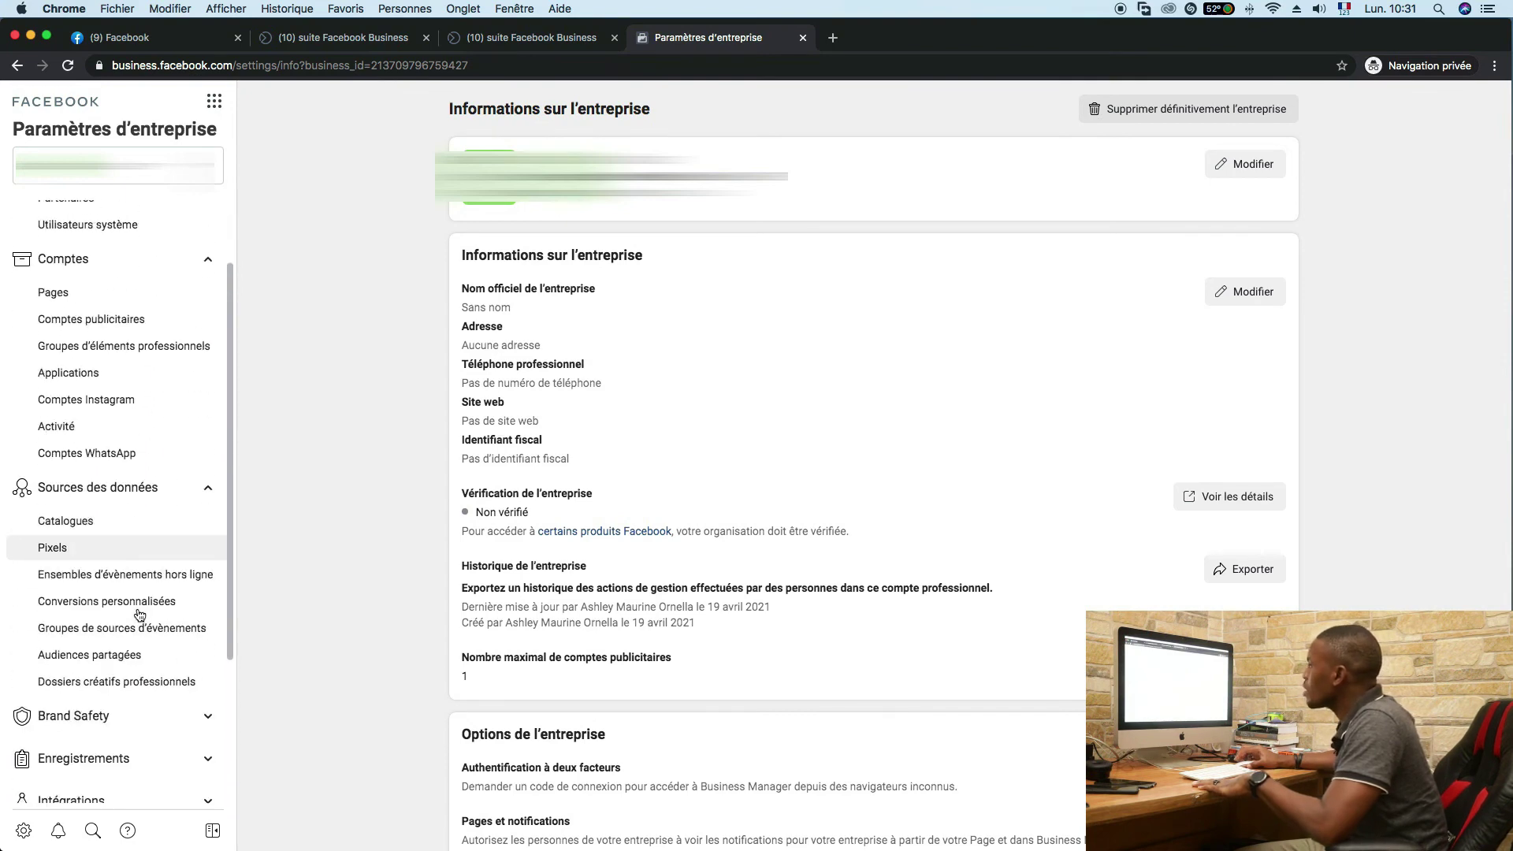
pyautogui.scroll(-5, 995, 607)
pyautogui.scroll(5, 996, 607)
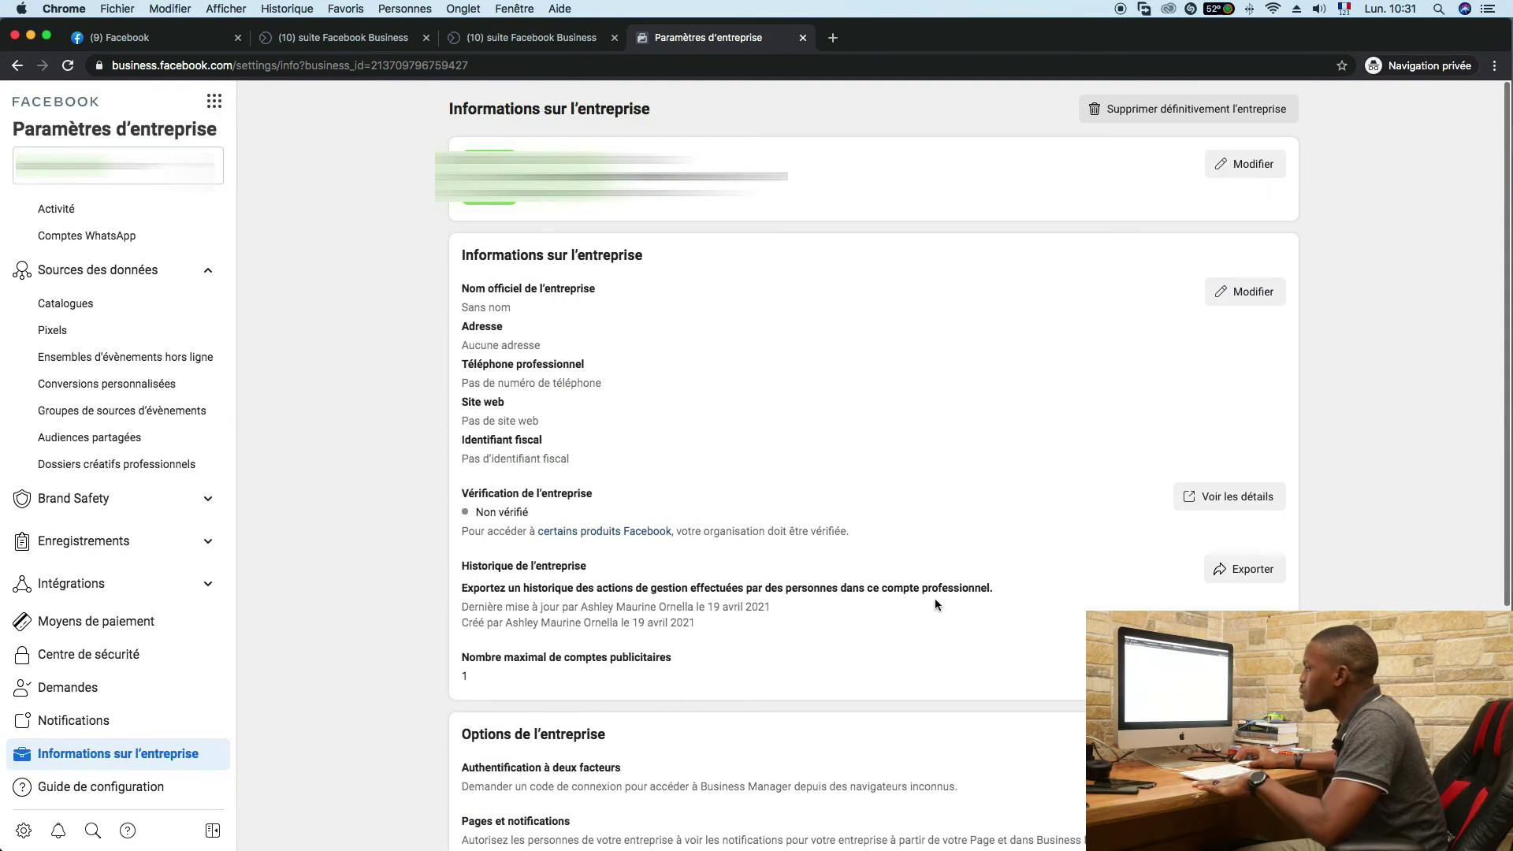